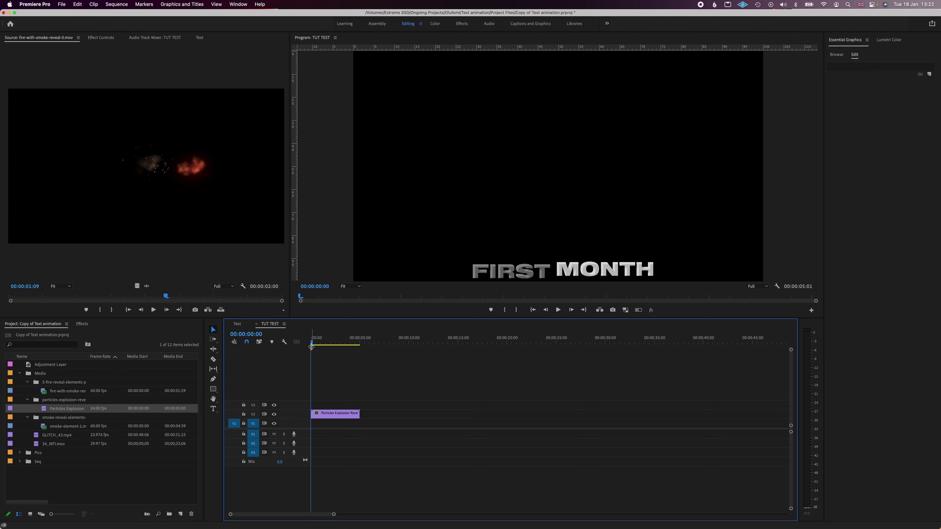
Step: Add a "reveal" text clip on V3 above the Particles Explosion clip, starting at the flash at 00:00:02:05
{"action": "left_click_drag", "start_coordinate": [314, 342], "coordinate": [330, 341]}
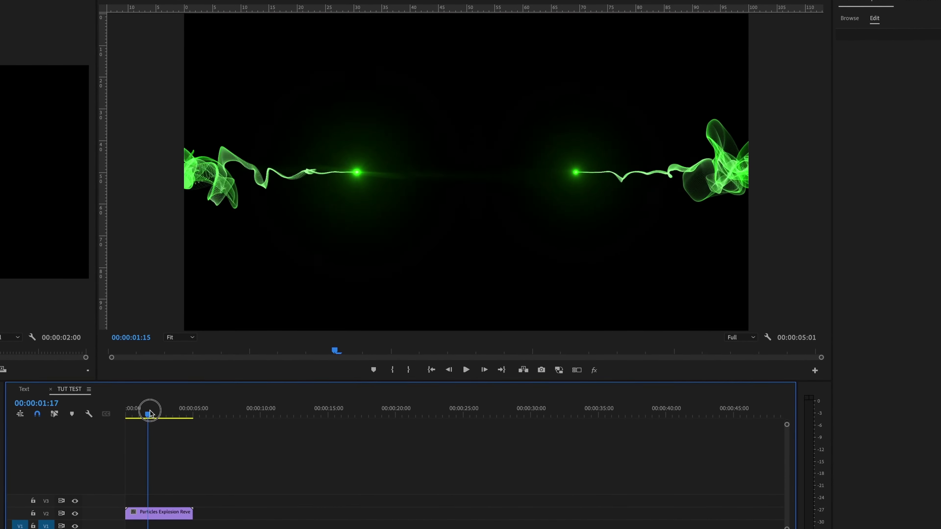
{"action": "left_click_drag", "start_coordinate": [150, 413], "coordinate": [157, 412]}
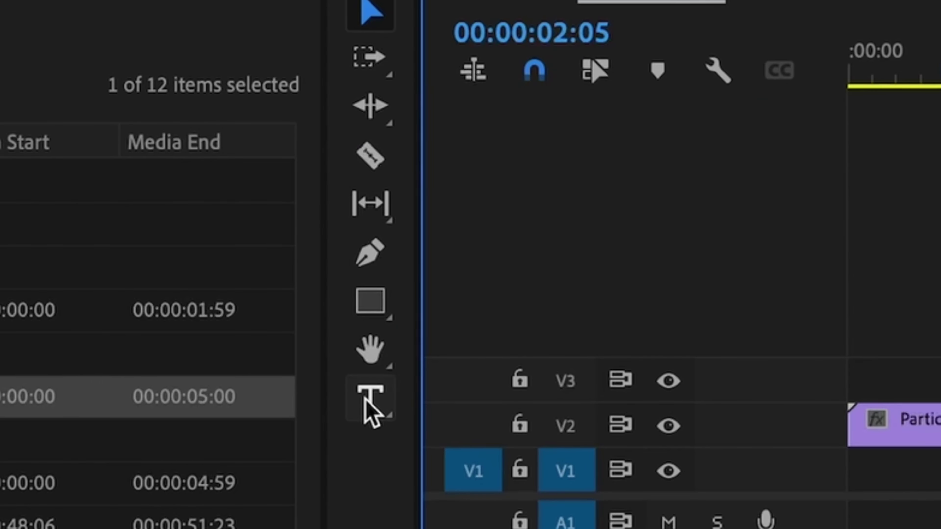
{"action": "left_click", "coordinate": [368, 401]}
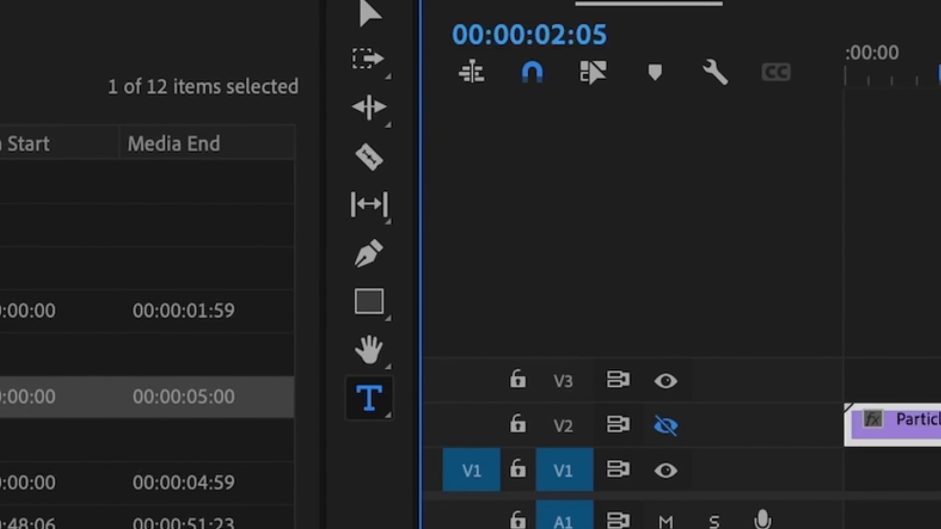
{"action": "left_click_drag", "start_coordinate": [940, 385], "coordinate": [208, 528]}
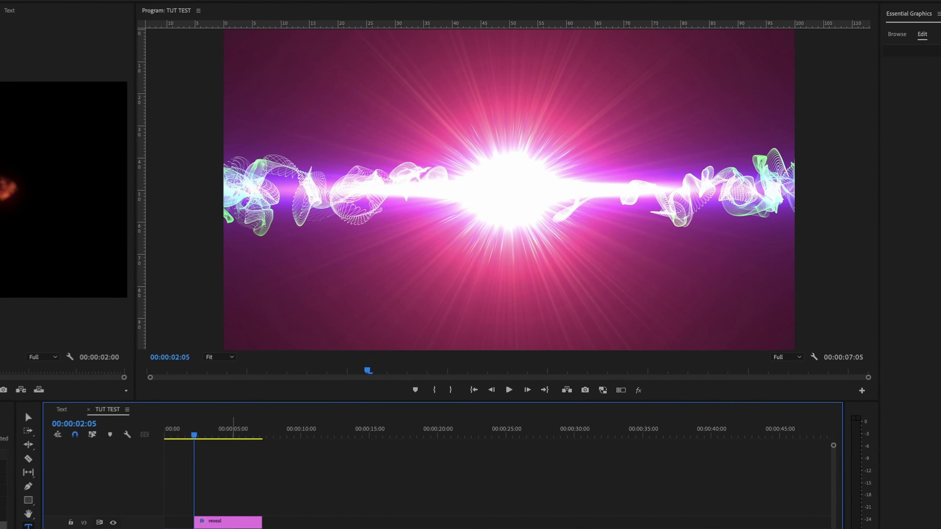
{"action": "left_click_drag", "start_coordinate": [223, 528], "coordinate": [261, 528]}
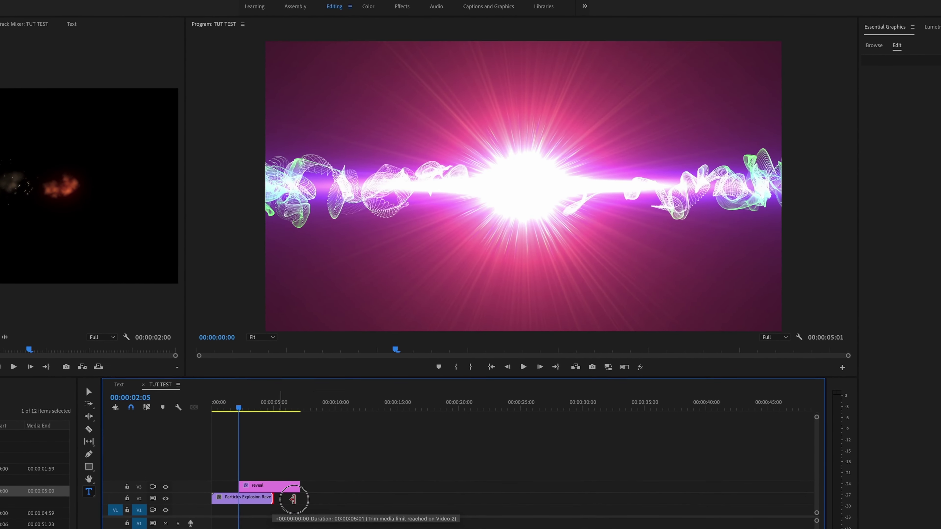
Step: Check the end of the Particles Explosion clip and scrub through the reveal from the sequence start
{"action": "left_click_drag", "start_coordinate": [306, 498], "coordinate": [305, 498]}
{"action": "left_click", "coordinate": [221, 408]}
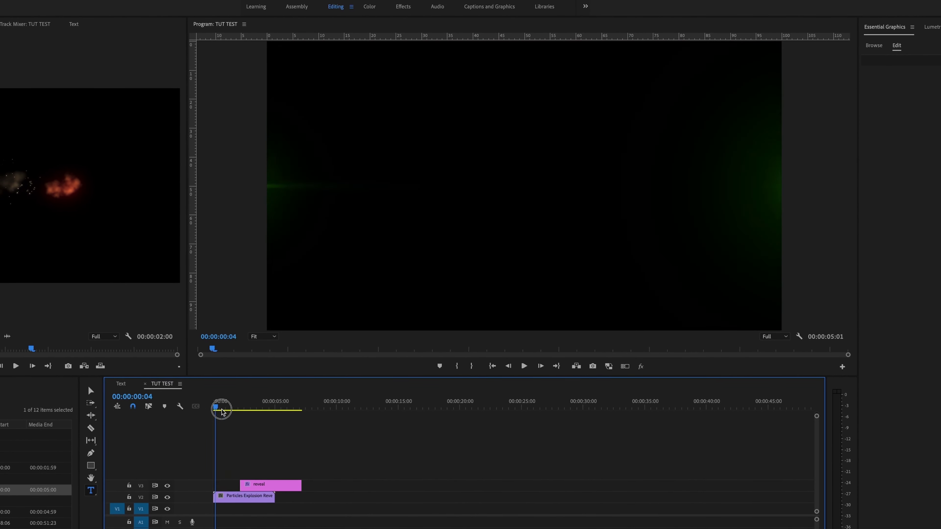
{"action": "left_click_drag", "start_coordinate": [222, 411], "coordinate": [264, 412]}
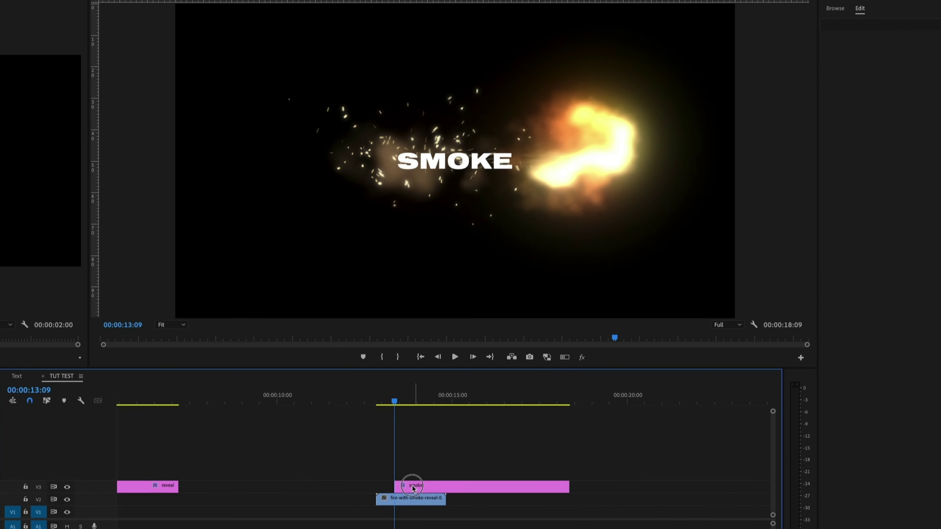
Step: Place the smoke text beneath the fire-with-smoke clip and shorten the Cross Dissolve at the text's start
{"action": "left_click", "coordinate": [407, 457]}
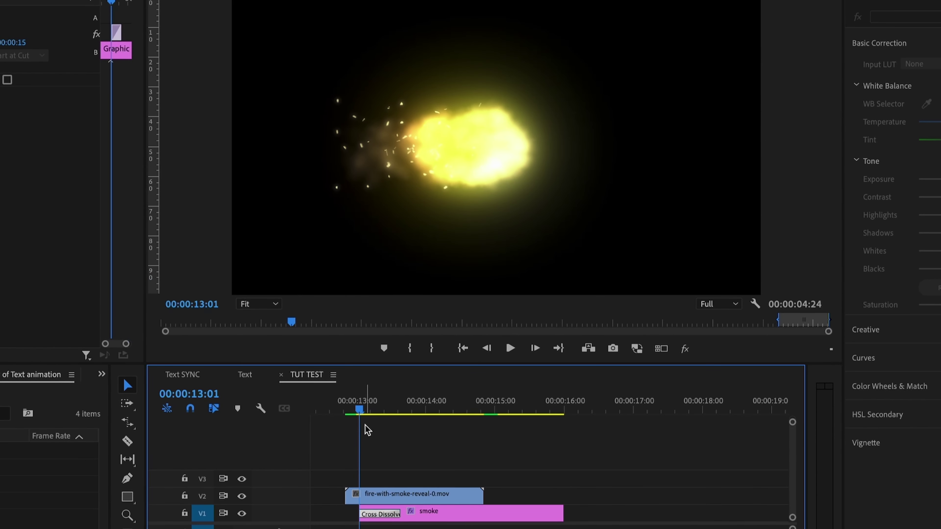
{"action": "left_click_drag", "start_coordinate": [343, 409], "coordinate": [364, 410]}
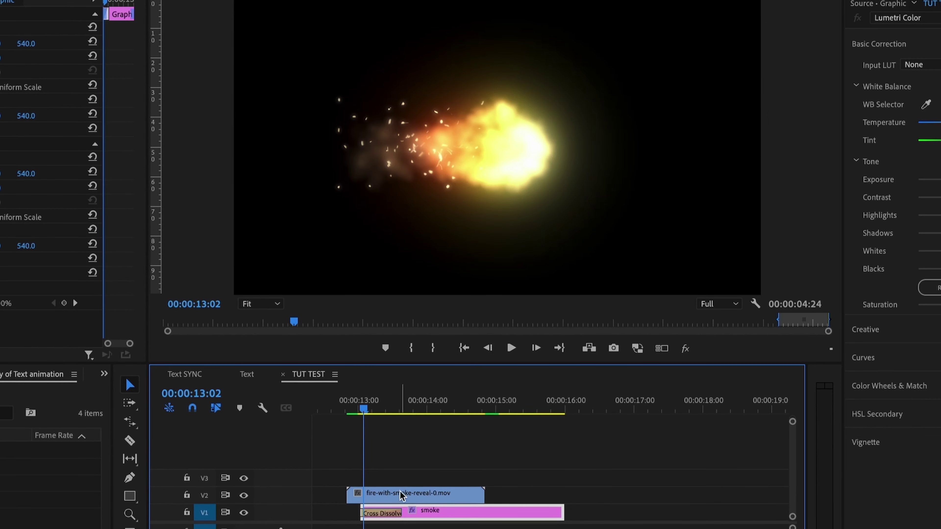
{"action": "left_click", "coordinate": [386, 513]}
{"action": "left_click", "coordinate": [349, 409]}
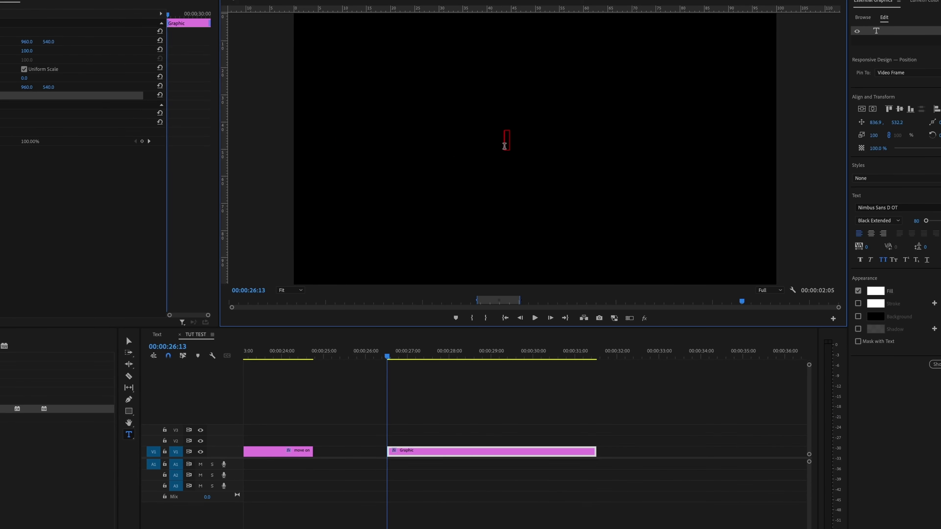
Step: Create the title "inverted reveal" at 00:00:26:13 and centre it horizontally and vertically in the frame
{"action": "type", "text": "invert"}
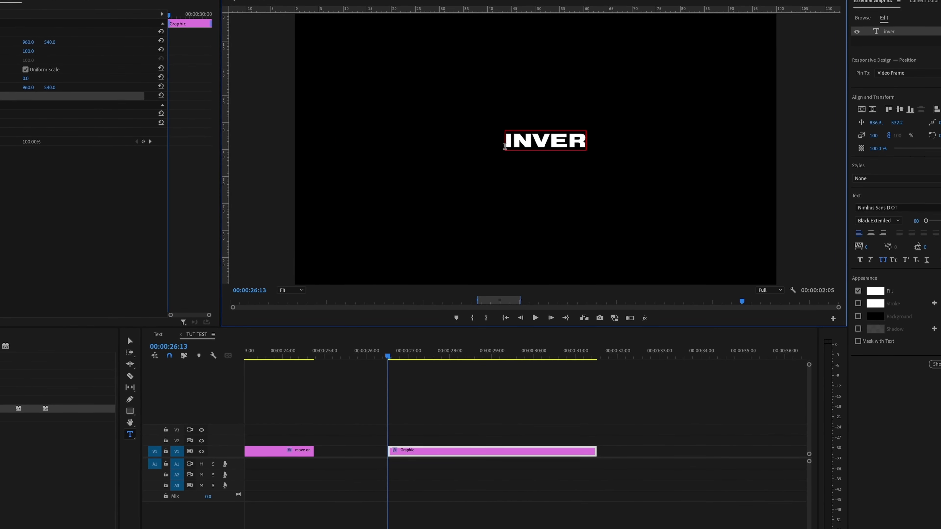
{"action": "type", "text": "ed re"}
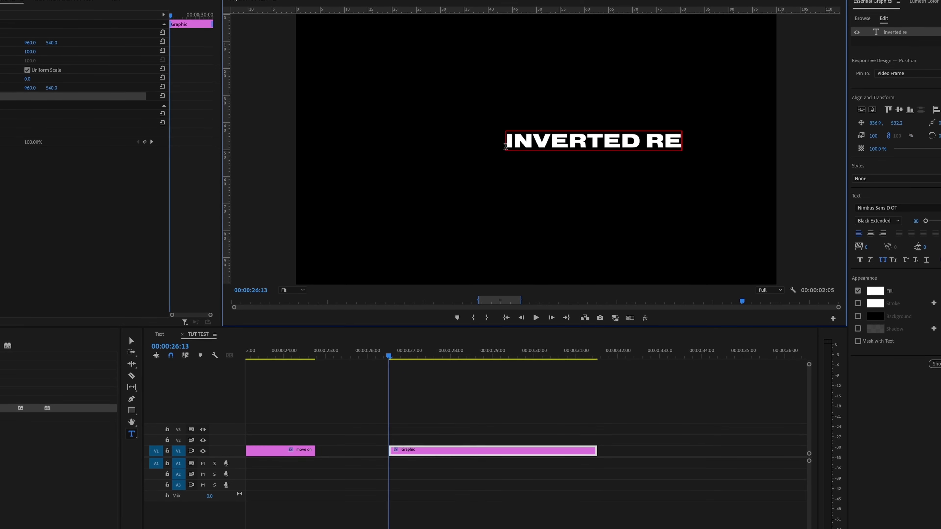
{"action": "type", "text": "veal"}
{"action": "left_click", "coordinate": [861, 110]}
{"action": "left_click", "coordinate": [873, 110]}
{"action": "left_click", "coordinate": [440, 449]}
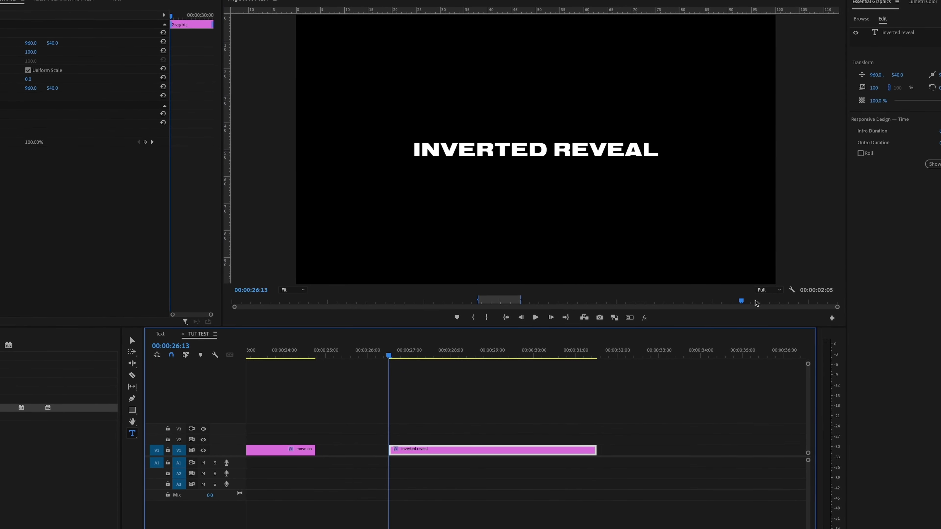
Step: Show the transparency grid in the program monitor and enable a black background on the inverted reveal text
{"action": "left_click", "coordinate": [792, 290]}
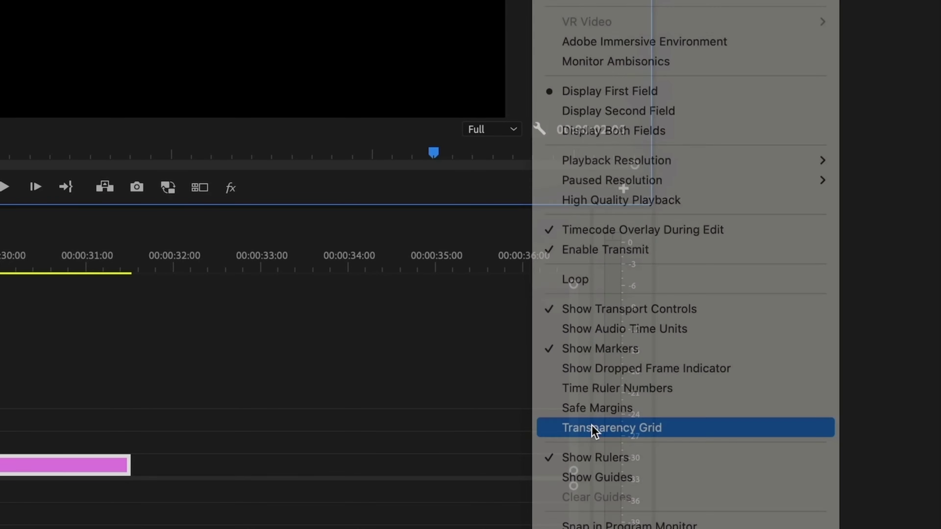
{"action": "left_click", "coordinate": [593, 429]}
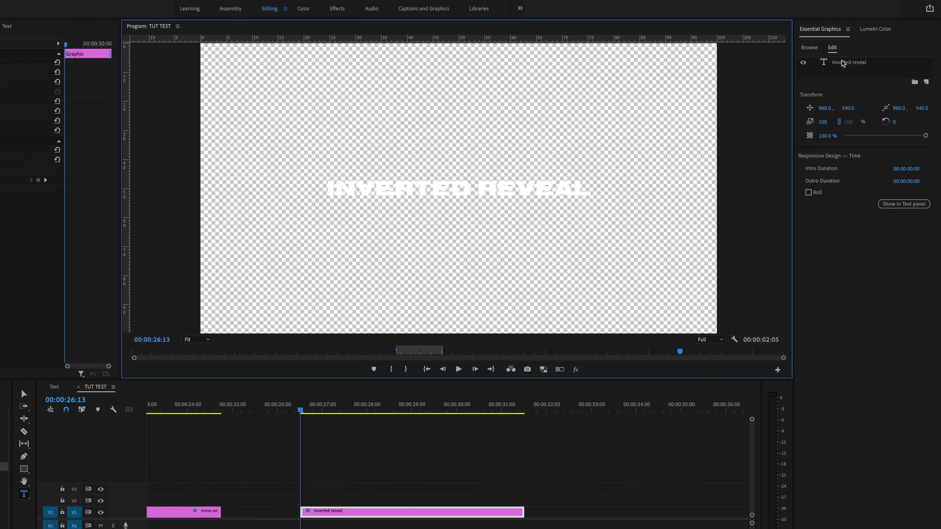
{"action": "left_click", "coordinate": [847, 65]}
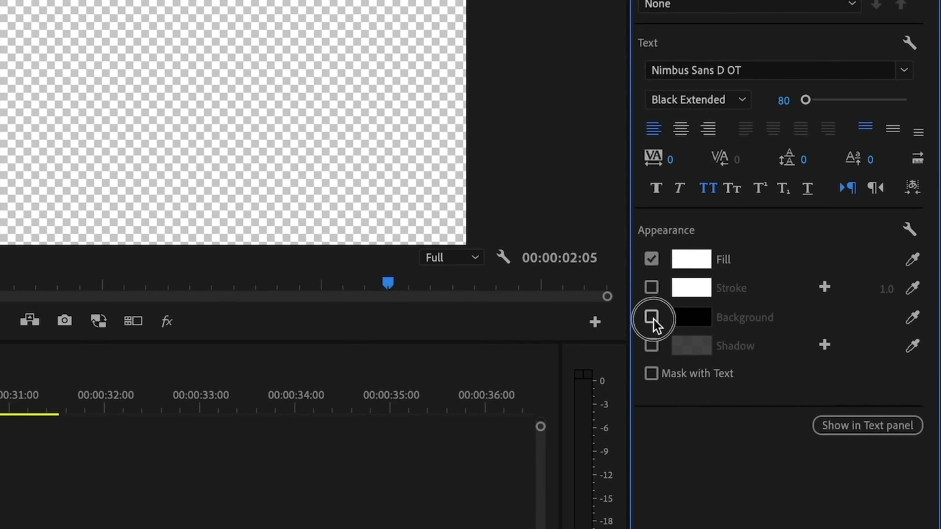
{"action": "left_click", "coordinate": [652, 317]}
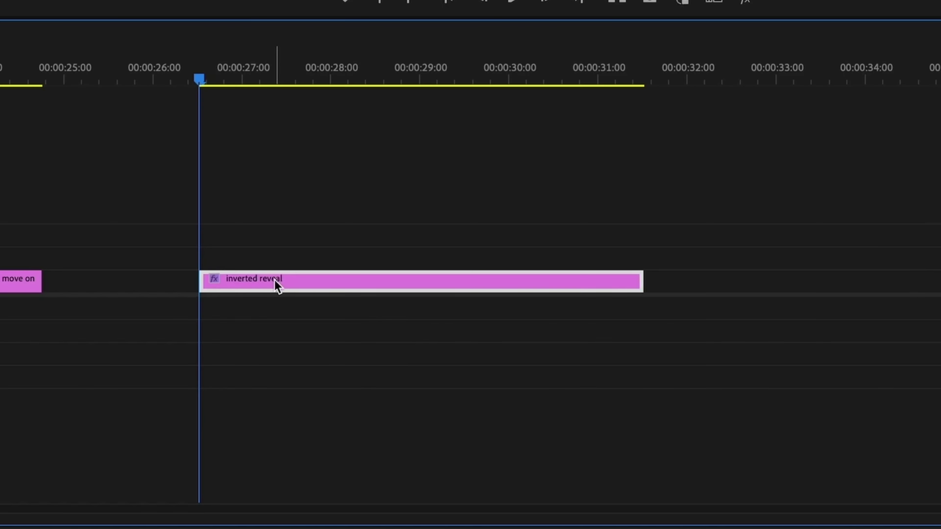
Step: Duplicate the inverted reveal title onto V2 and apply a Crop effect to the title
{"action": "left_click_drag", "start_coordinate": [278, 286], "coordinate": [279, 261]}
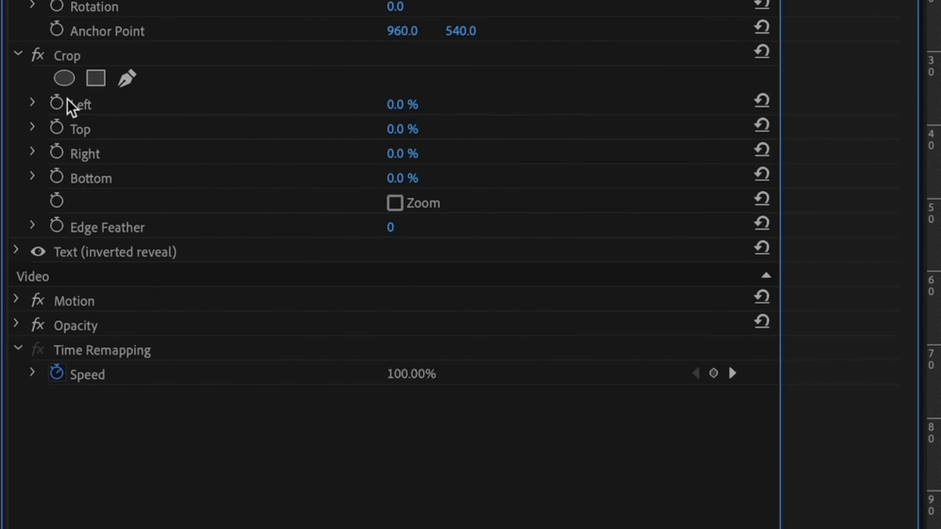
{"action": "left_click", "coordinate": [56, 102]}
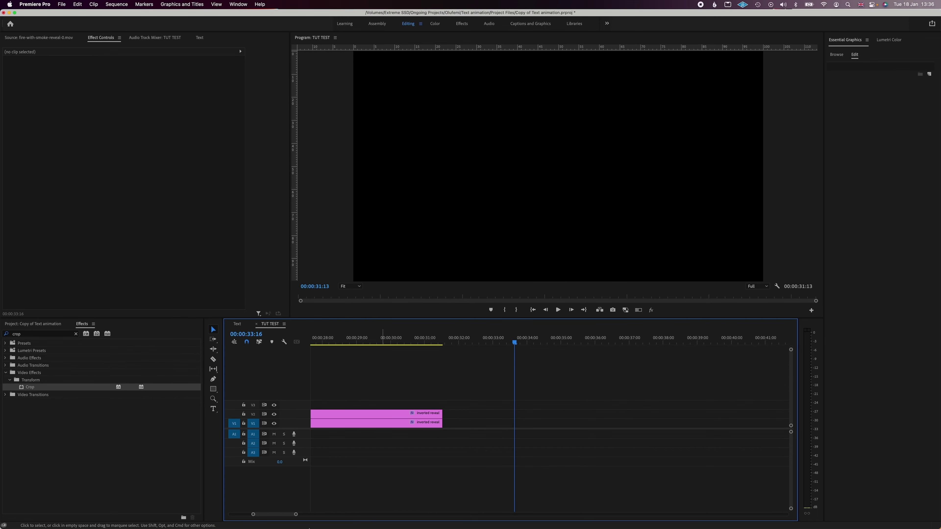
Step: Create the title "animations" on V2 at 00:00:33:16 and place the 34_MTI.mov background beneath it on V1
{"action": "left_click", "coordinate": [495, 163]}
{"action": "type", "text": "animatio"}
{"action": "left_click", "coordinate": [837, 133]}
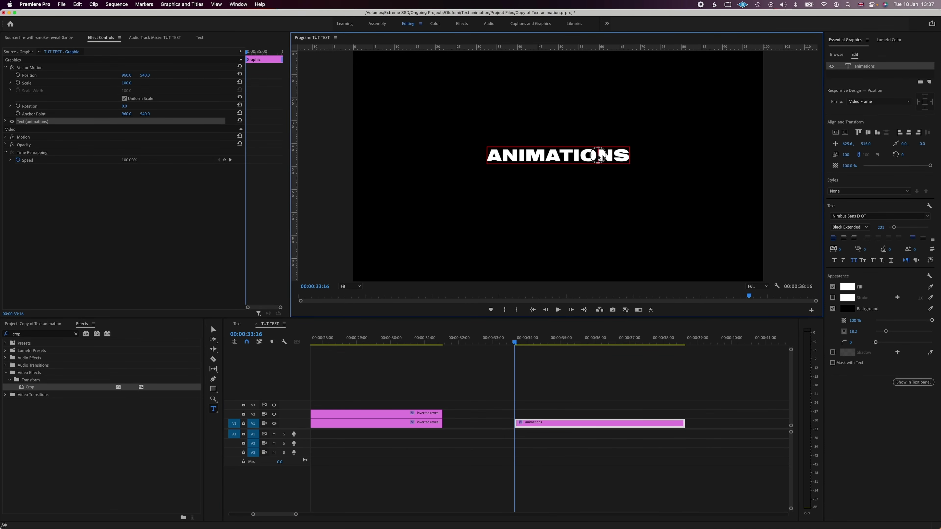
{"action": "left_click_drag", "start_coordinate": [540, 422], "coordinate": [538, 415]}
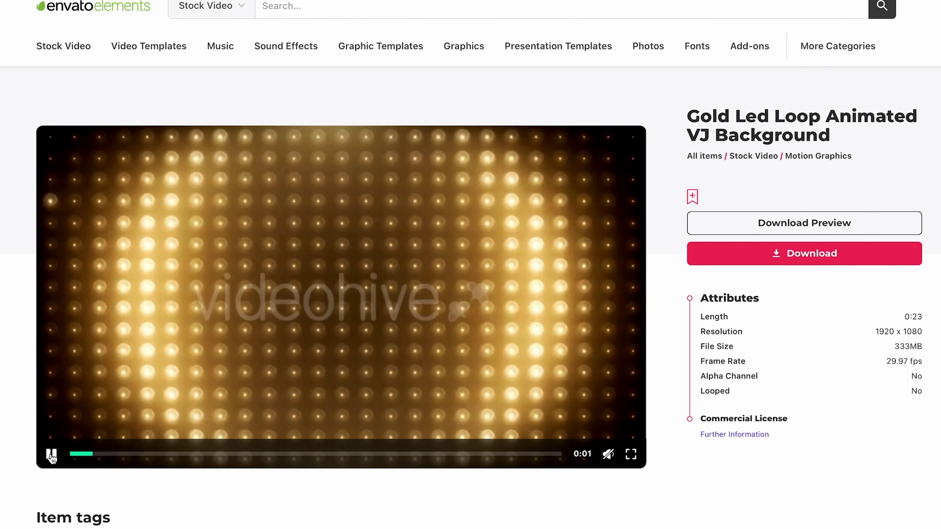
{"action": "left_click", "coordinate": [263, 297]}
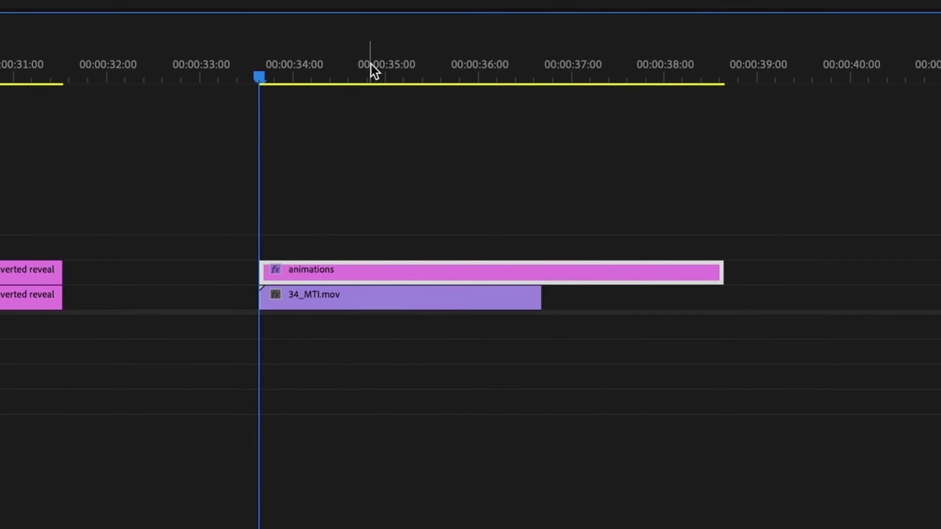
Step: Apply the Track Matte Key effect to 34_MTI.mov and set its matte to Video 2
{"action": "left_click", "coordinate": [306, 73]}
{"action": "type", "text": "track m"}
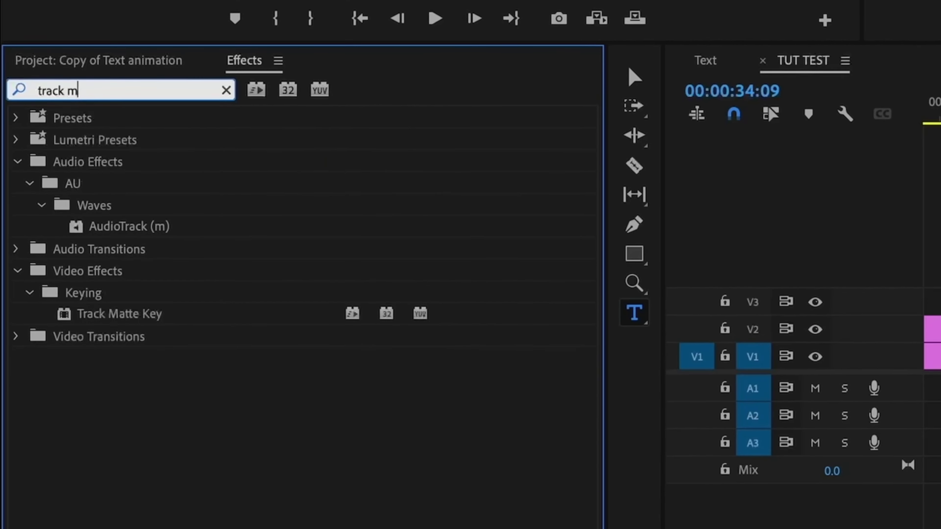
{"action": "key", "text": "BackSpace"}
{"action": "key", "text": "BackSpace"}
{"action": "left_click_drag", "start_coordinate": [135, 381], "coordinate": [683, 304]}
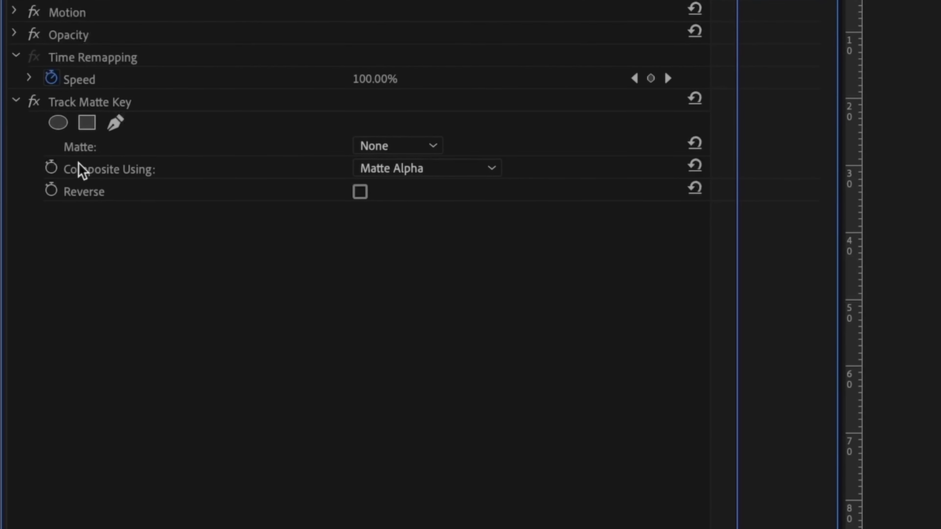
{"action": "left_click", "coordinate": [398, 146]}
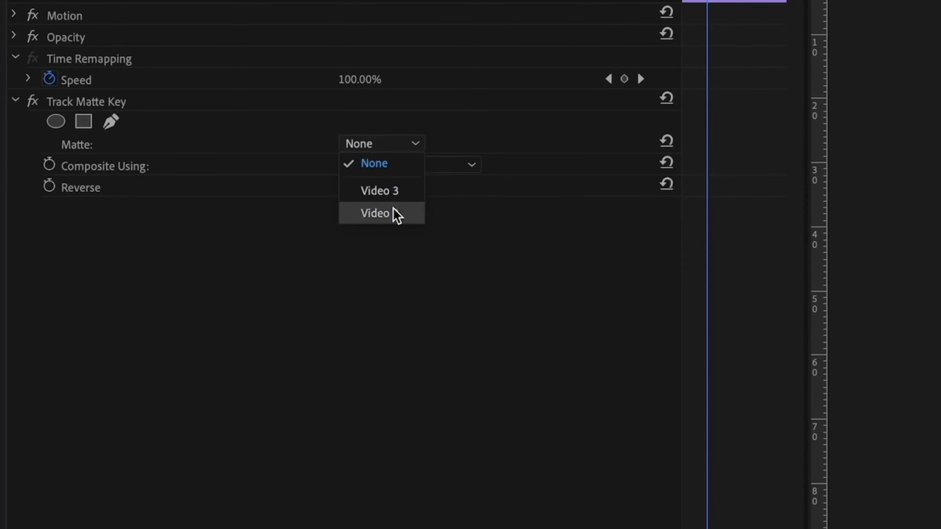
{"action": "left_click", "coordinate": [529, 244]}
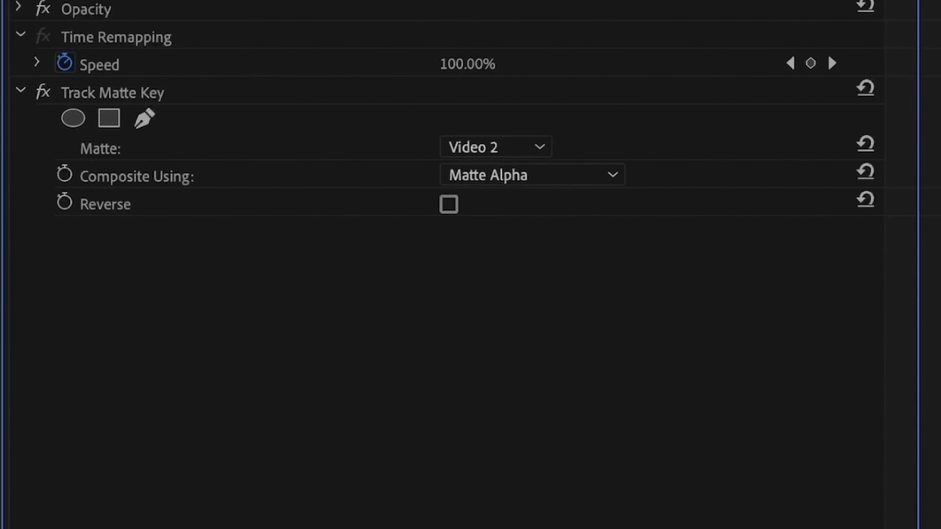
Step: Add a Cross Dissolve to the start of 34_MTI.mov, shorten it, and play back the animated text
{"action": "left_click", "coordinate": [537, 486]}
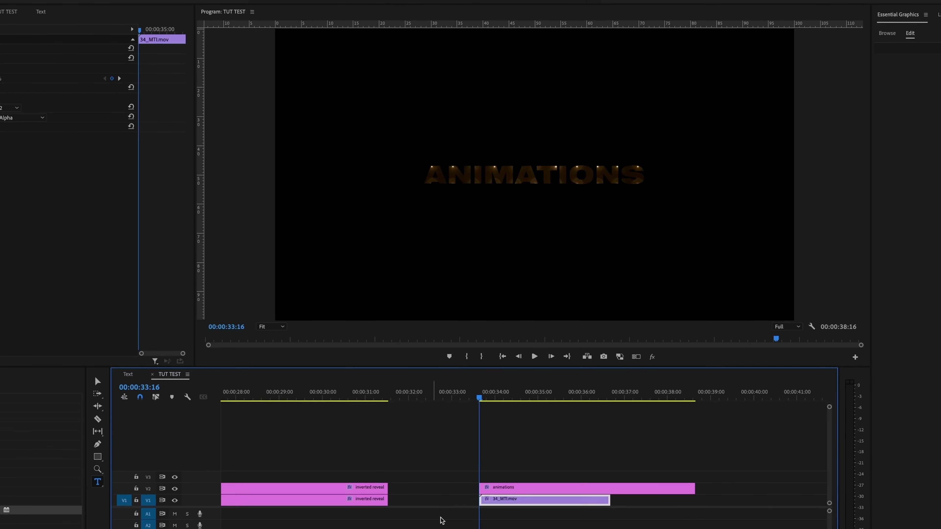
{"action": "key", "text": "ctrl+d"}
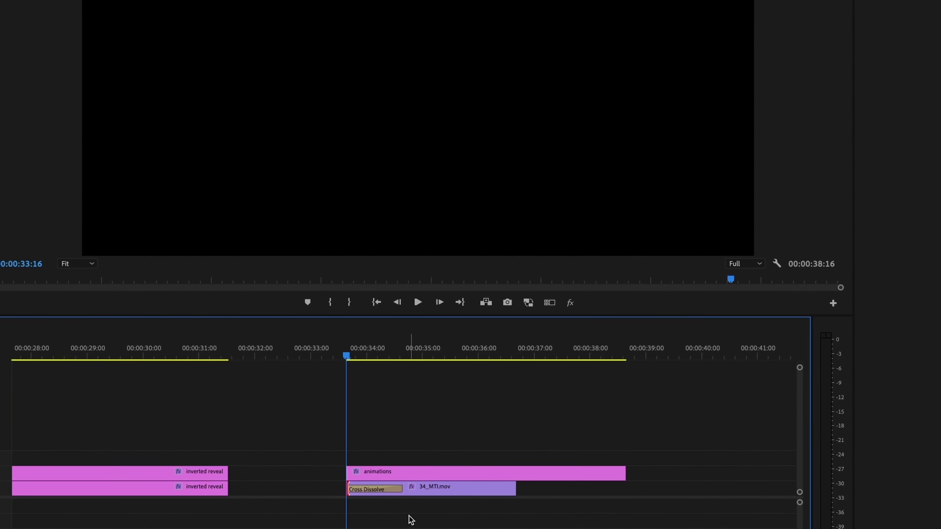
{"action": "left_click_drag", "start_coordinate": [402, 490], "coordinate": [382, 490]}
{"action": "key", "text": "space"}
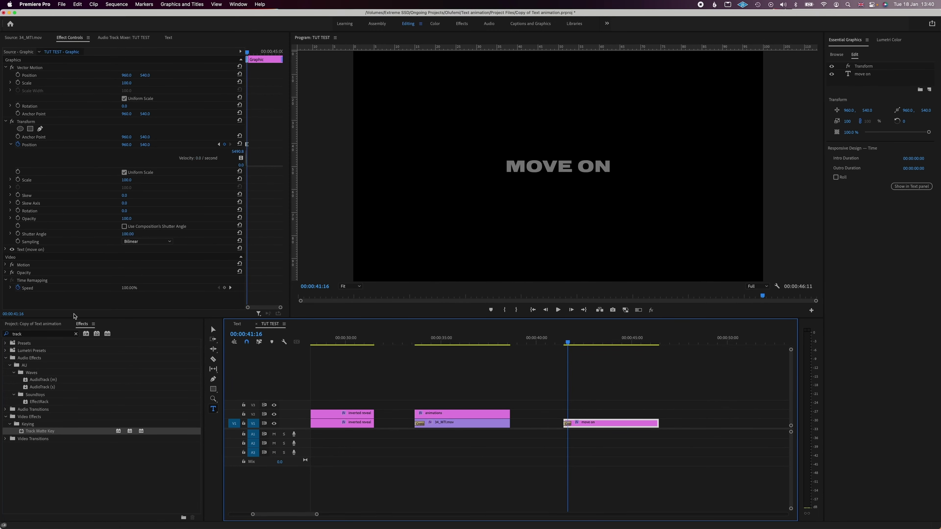
Step: Apply the Echo video effect to the move on clip above its Transform effect and adjust the number of echoes
{"action": "type", "text": "cho"}
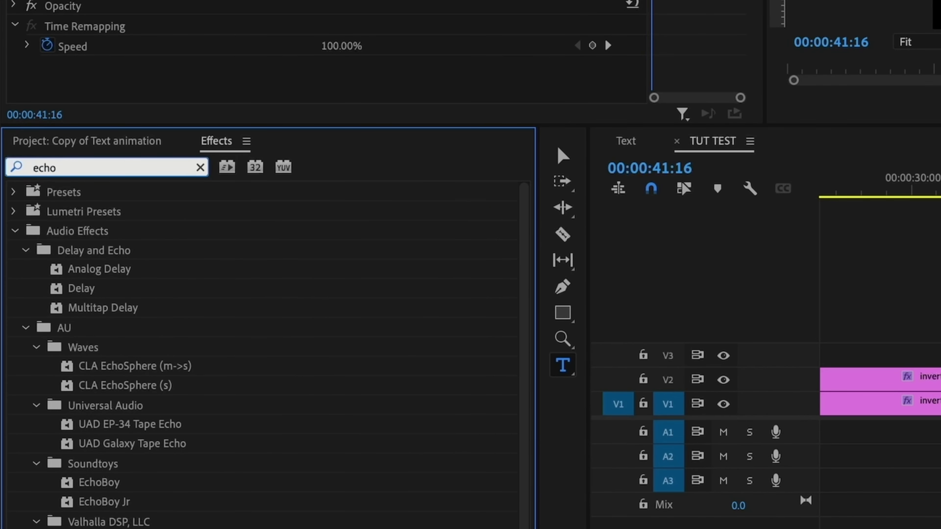
{"action": "scroll", "coordinate": [189, 505], "scroll_direction": "down", "scroll_amount": 3}
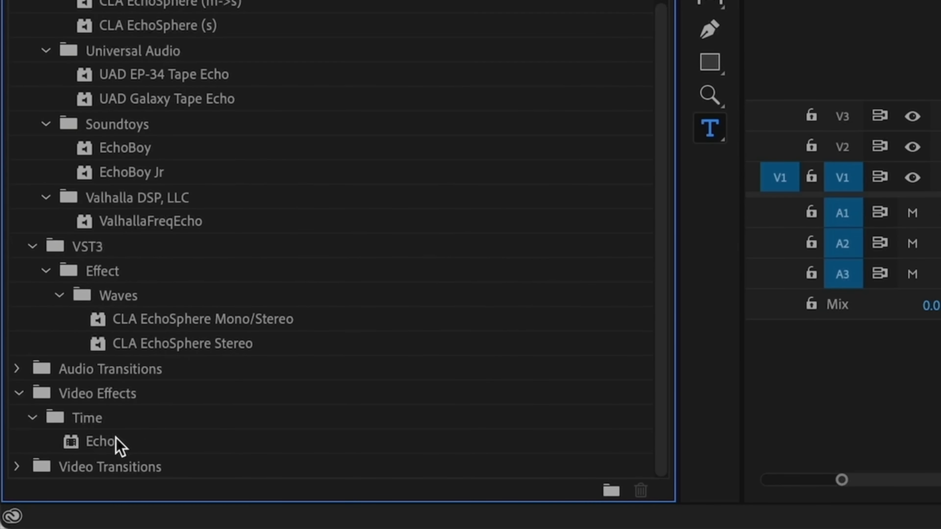
{"action": "left_click", "coordinate": [92, 443]}
{"action": "left_click_drag", "start_coordinate": [92, 443], "coordinate": [823, 315]}
{"action": "left_click_drag", "start_coordinate": [634, 145], "coordinate": [585, 234]}
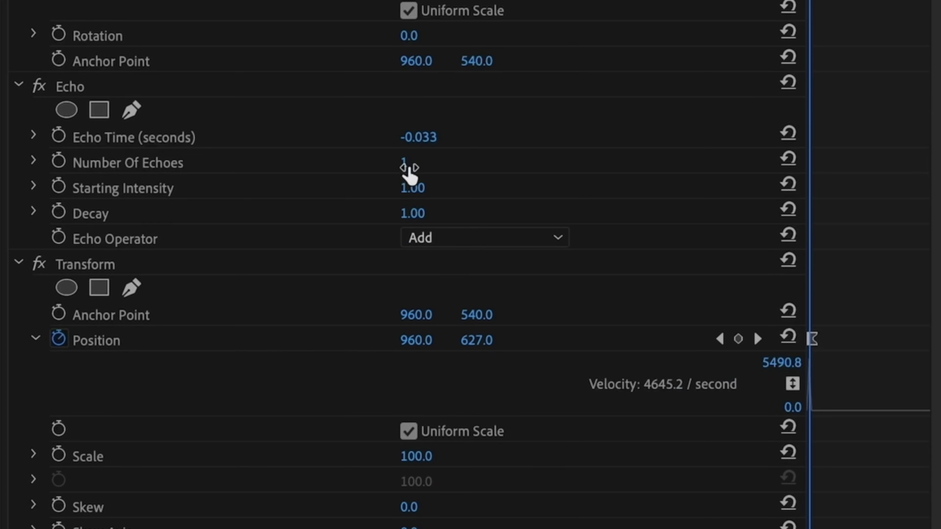
{"action": "left_click_drag", "start_coordinate": [410, 169], "coordinate": [334, 191]}
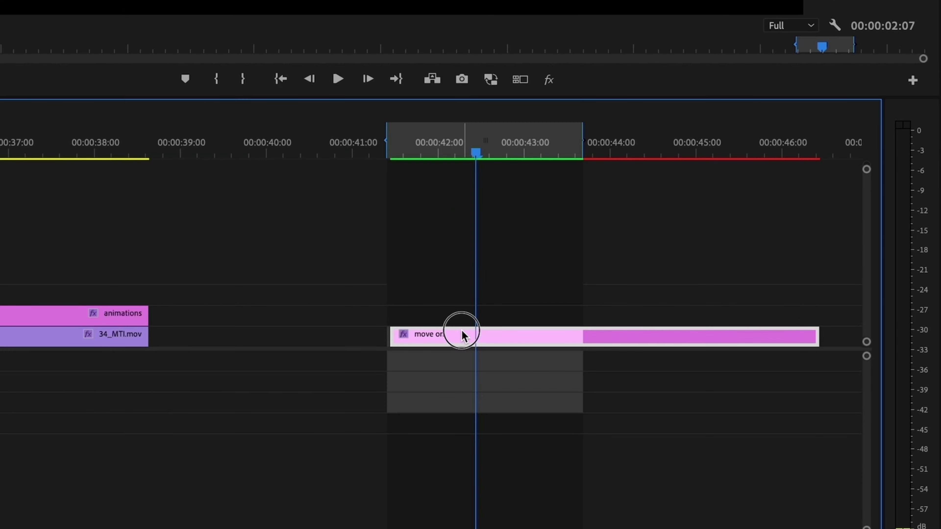
Step: Duplicate the move on title onto V2 and replace the lower copy's text fill with a white stroke of width 4
{"action": "left_click_drag", "start_coordinate": [643, 490], "coordinate": [645, 484]}
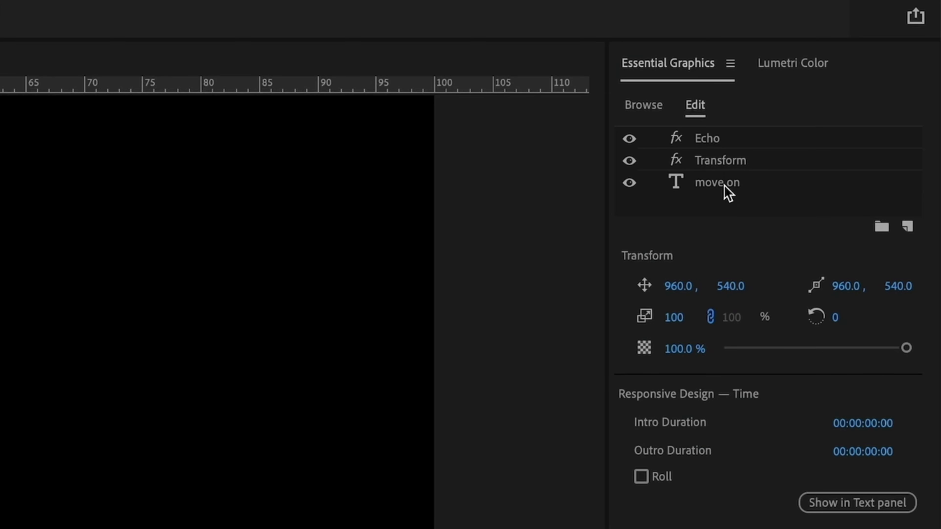
{"action": "left_click", "coordinate": [728, 192]}
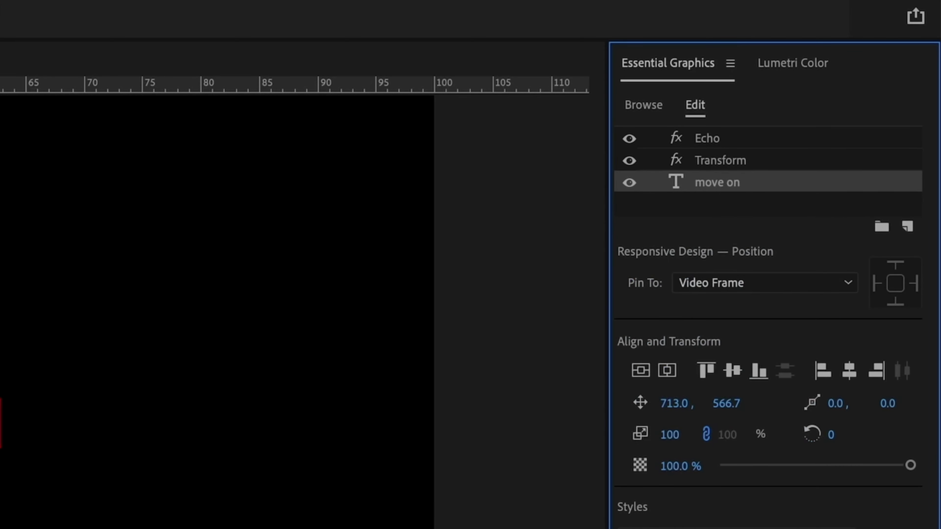
{"action": "scroll", "coordinate": [767, 334], "scroll_direction": "down", "scroll_amount": 5}
{"action": "left_click", "coordinate": [594, 225]}
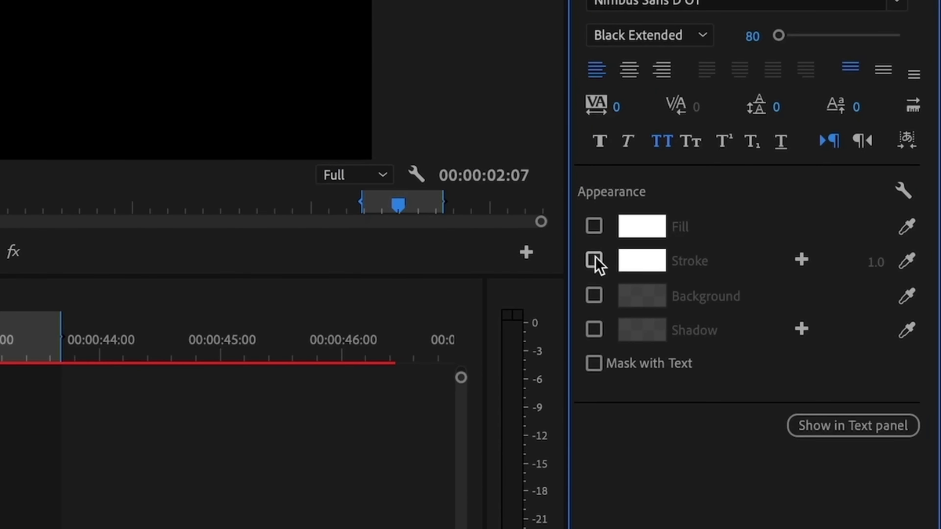
{"action": "left_click", "coordinate": [876, 262]}
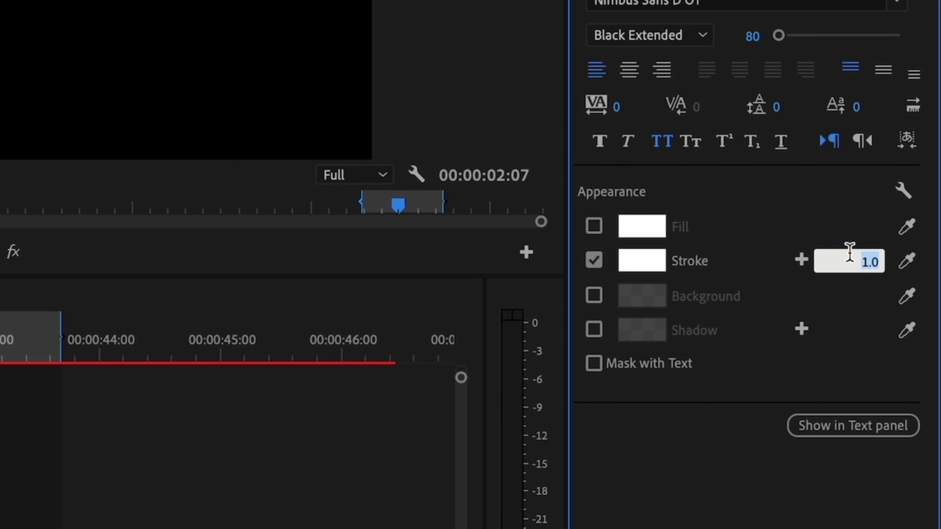
{"action": "type", "text": "4"}
{"action": "key", "text": "Return"}
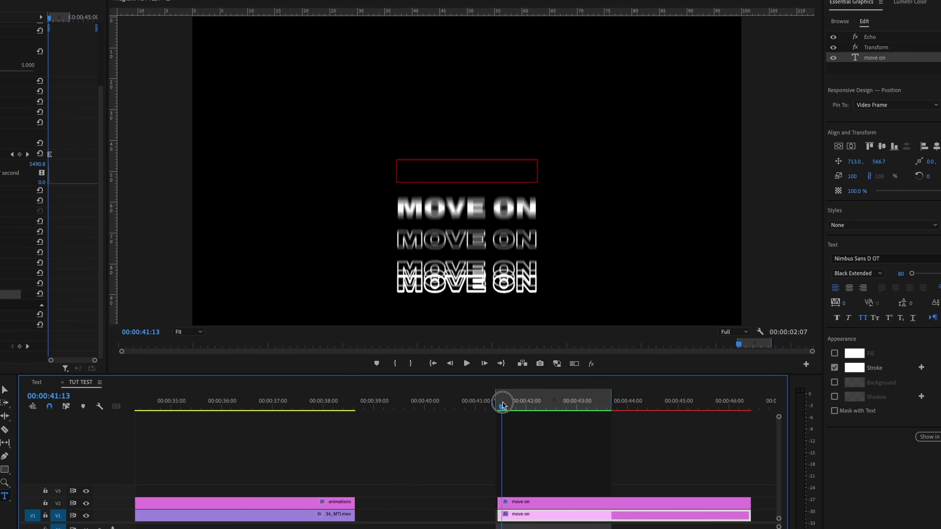
Step: Trim the end of the lower move on clip to the playhead, apply the default transition to it, and preview the result
{"action": "left_click_drag", "start_coordinate": [503, 405], "coordinate": [550, 406]}
{"action": "left_click", "coordinate": [596, 517]}
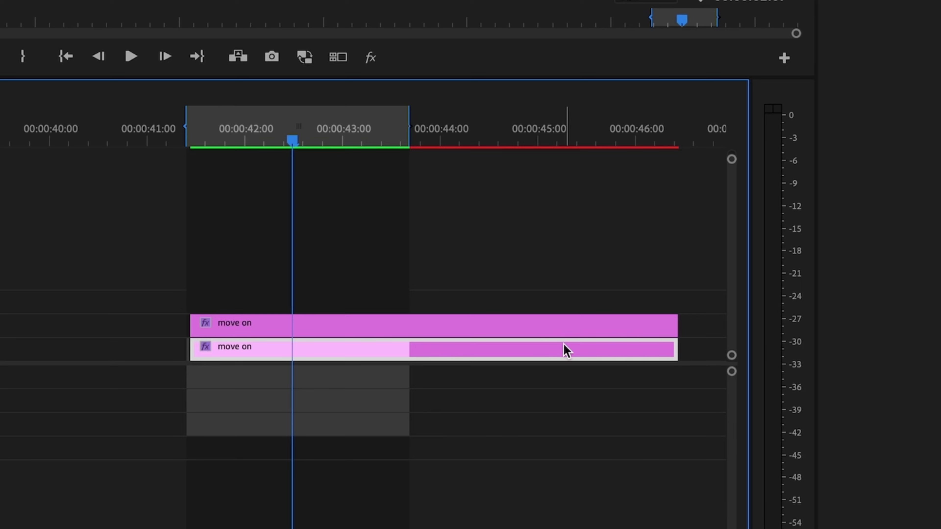
{"action": "left_click_drag", "start_coordinate": [676, 350], "coordinate": [293, 356]}
{"action": "key", "text": "ctrl+d"}
{"action": "left_click_drag", "start_coordinate": [198, 356], "coordinate": [255, 356]}
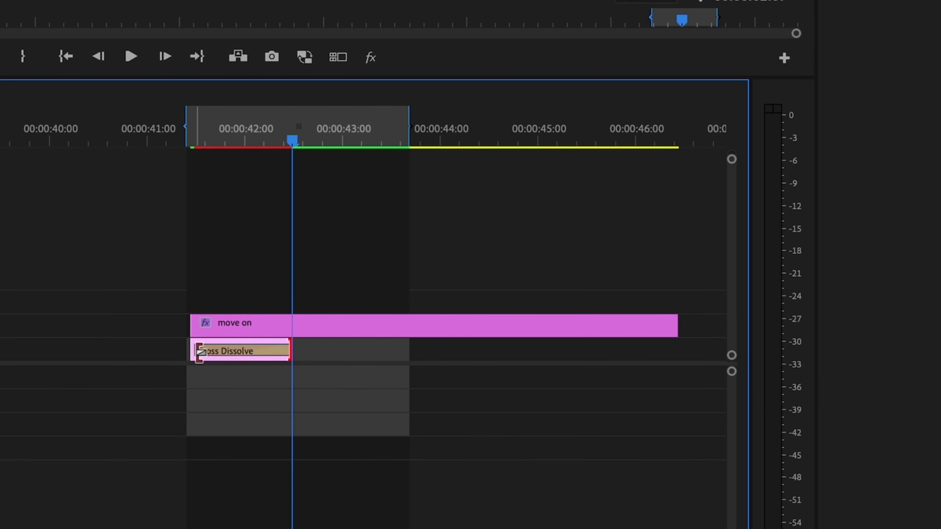
{"action": "left_click_drag", "start_coordinate": [150, 140], "coordinate": [190, 140]}
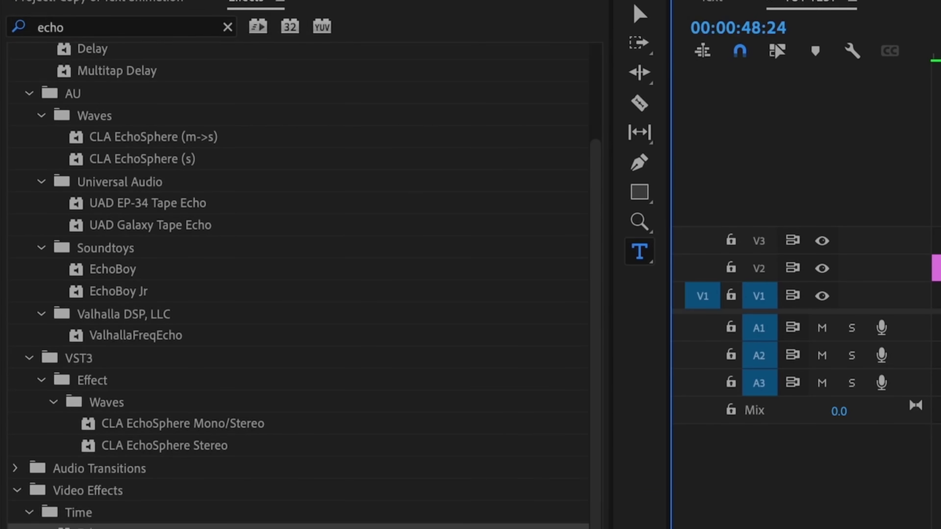
Step: Find the VR Chromatic Aberrations effect and apply it to the RGB title
{"action": "left_click", "coordinate": [146, 28]}
{"action": "type", "text": "chroma"}
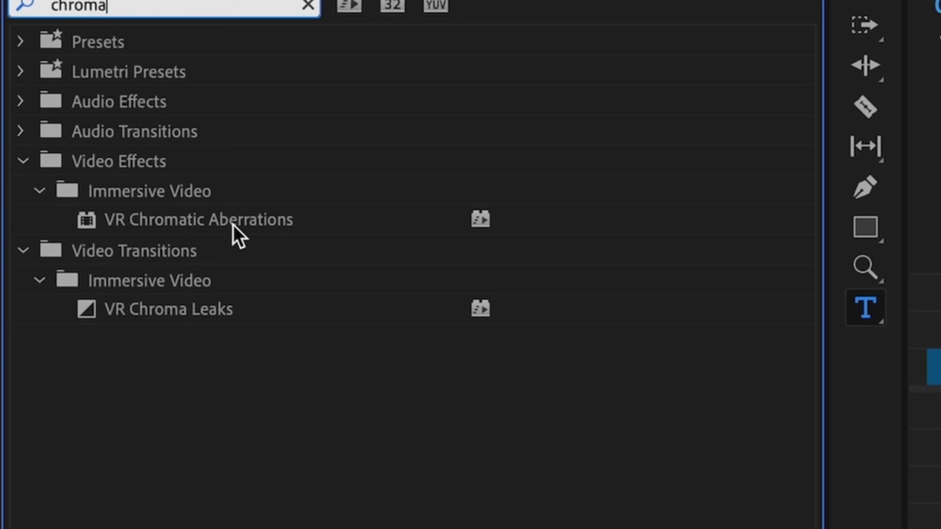
{"action": "left_click", "coordinate": [233, 226]}
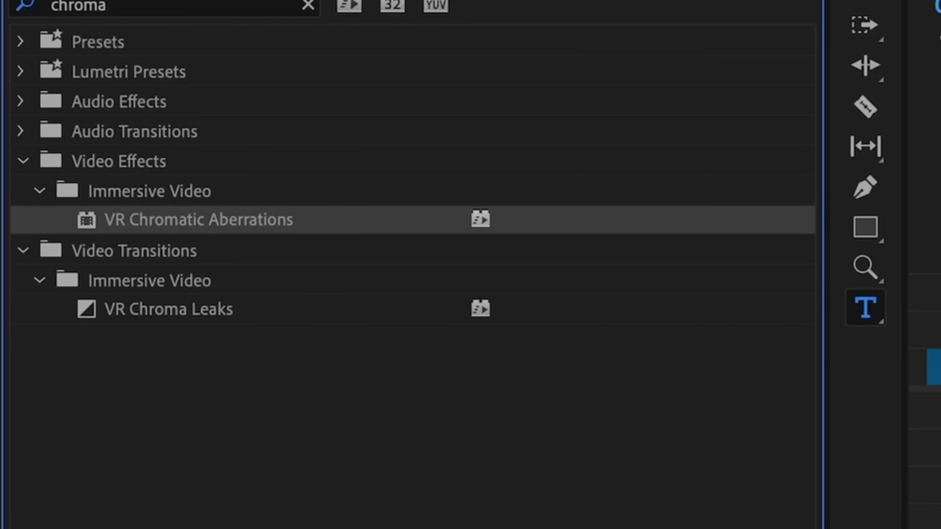
{"action": "left_click", "coordinate": [482, 316]}
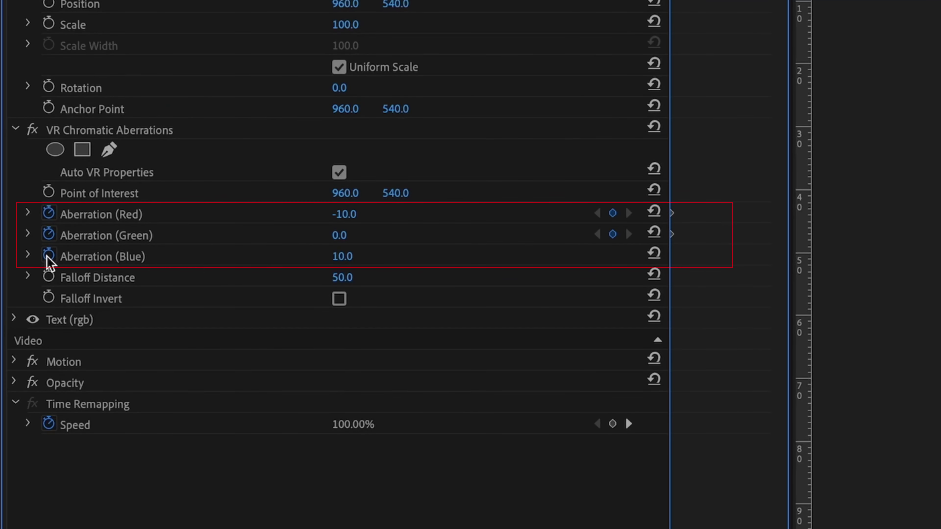
Step: Enable keyframing for the red, green and blue aberrations and add keyframes with varied values further along the RGB clip
{"action": "left_click", "coordinate": [49, 256]}
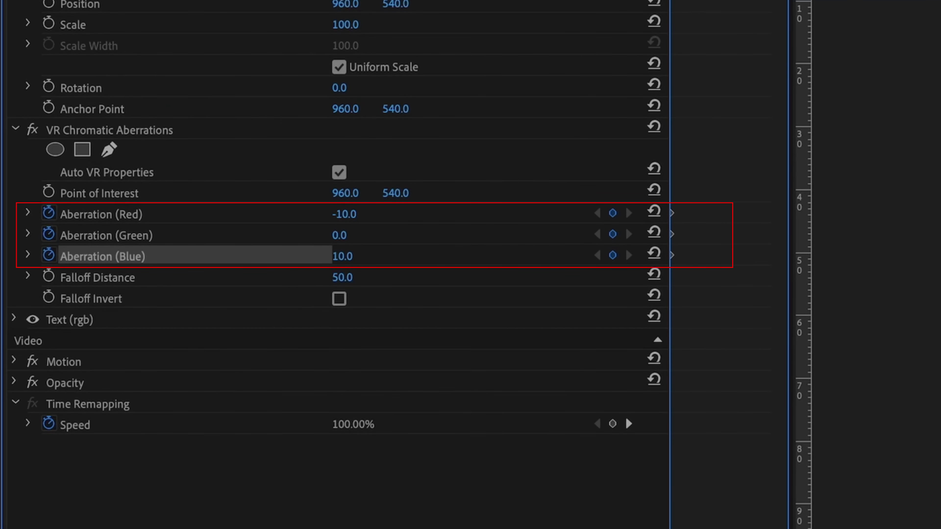
{"action": "left_click_drag", "start_coordinate": [594, 417], "coordinate": [650, 417]}
{"action": "left_click_drag", "start_coordinate": [178, 158], "coordinate": [190, 158]}
{"action": "left_click", "coordinate": [657, 418]}
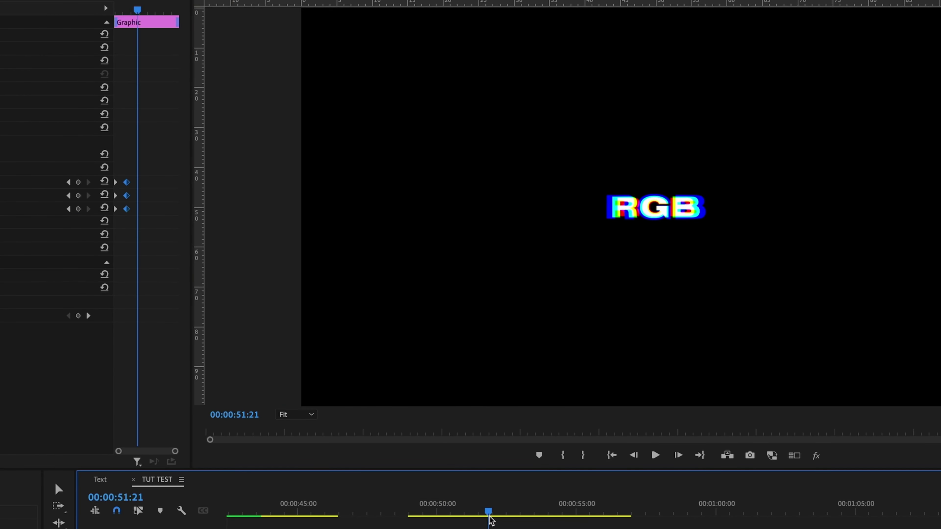
{"action": "left_click_drag", "start_coordinate": [416, 511], "coordinate": [482, 511]}
Step: Set Aberration (Red), Aberration (Green) and Aberration (Blue) to 0 at the final keyframe position
{"action": "left_click", "coordinate": [394, 187]}
{"action": "type", "text": "0"}
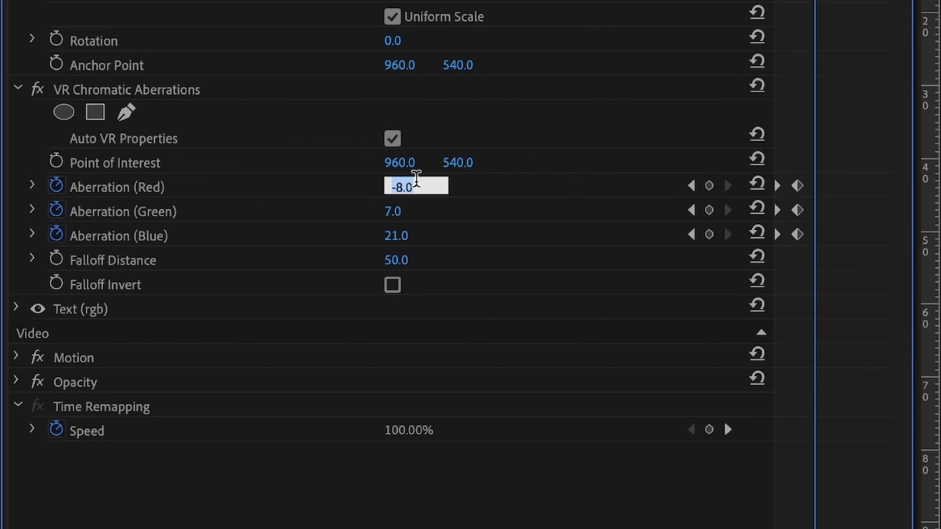
{"action": "key", "text": "Return"}
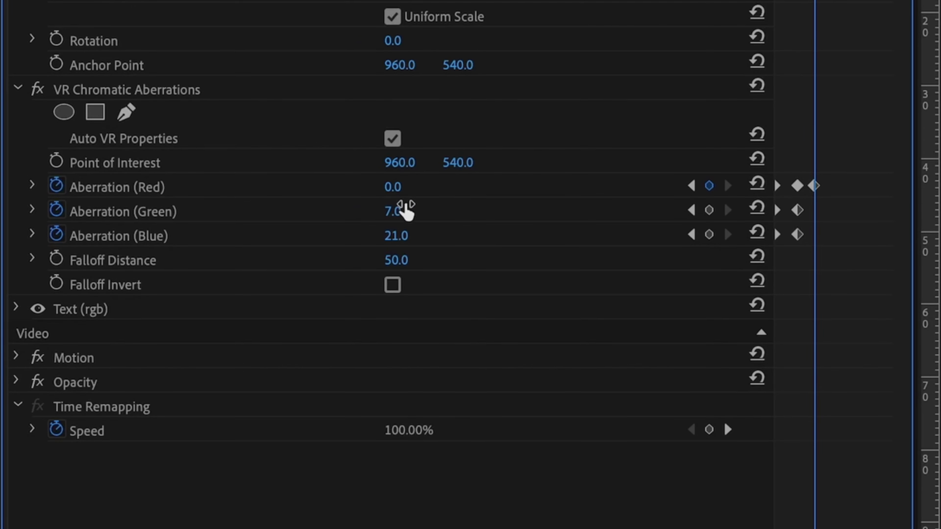
{"action": "left_click", "coordinate": [406, 210]}
{"action": "type", "text": "0"}
{"action": "key", "text": "Return"}
{"action": "left_click", "coordinate": [415, 234]}
{"action": "type", "text": "0"}
{"action": "key", "text": "Return"}
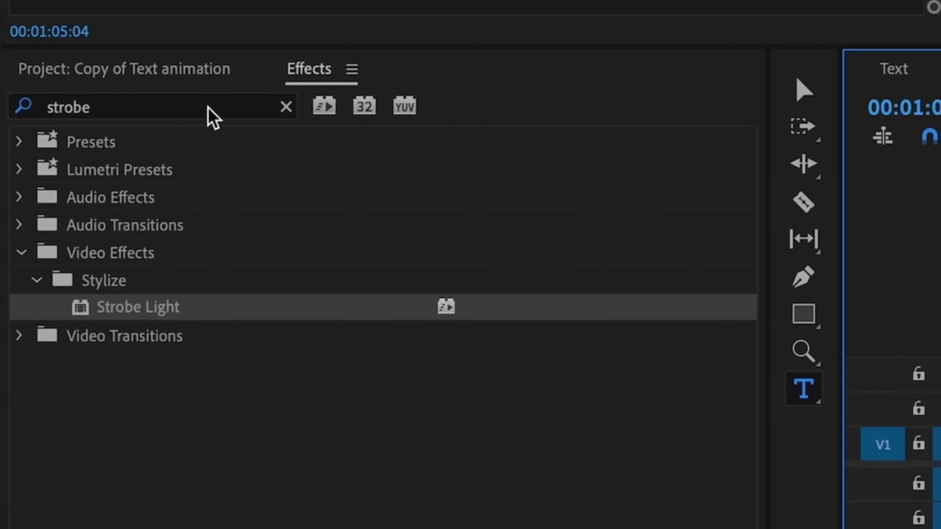
Step: Find the Strobe Light effect and apply it to the flicker title
{"action": "left_click", "coordinate": [56, 334]}
{"action": "type", "text": "stron"}
{"action": "key", "text": "BackSpace"}
{"action": "type", "text": "be"}
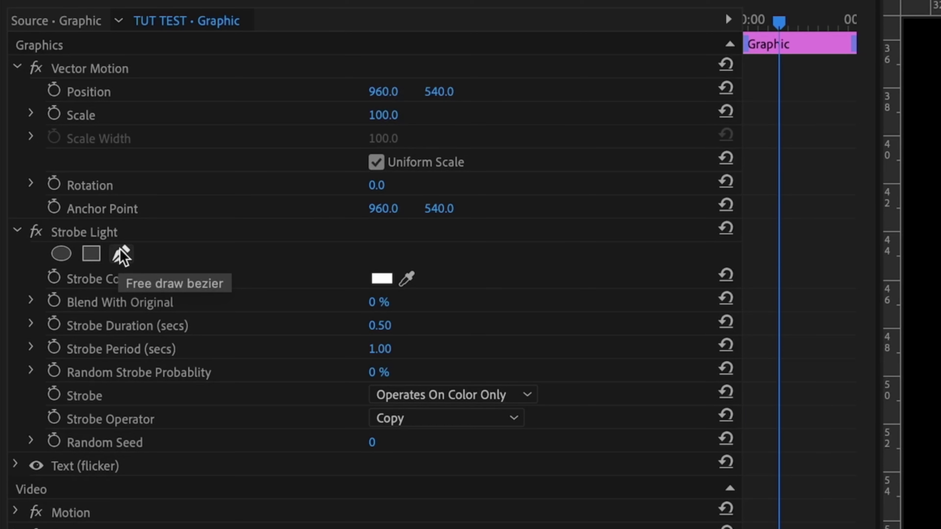
Step: Draw a free bezier mask for the Strobe Light effect around the letter F and set its feather to 0
{"action": "left_click", "coordinate": [122, 254]}
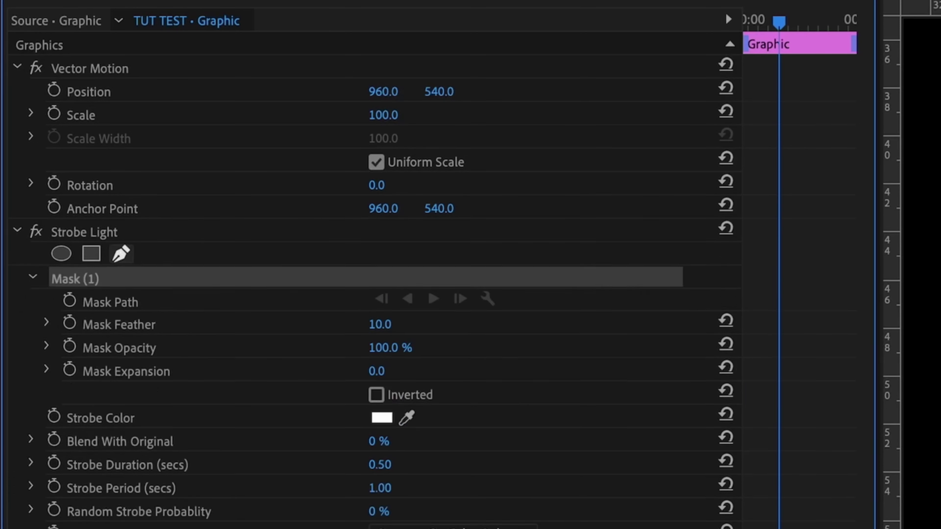
{"action": "left_click", "coordinate": [705, 239]}
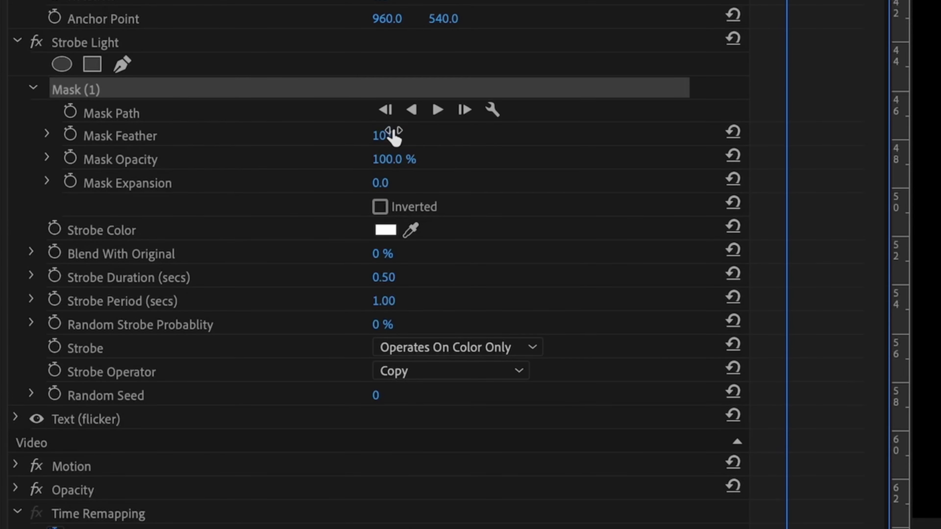
{"action": "left_click_drag", "start_coordinate": [394, 136], "coordinate": [385, 136]}
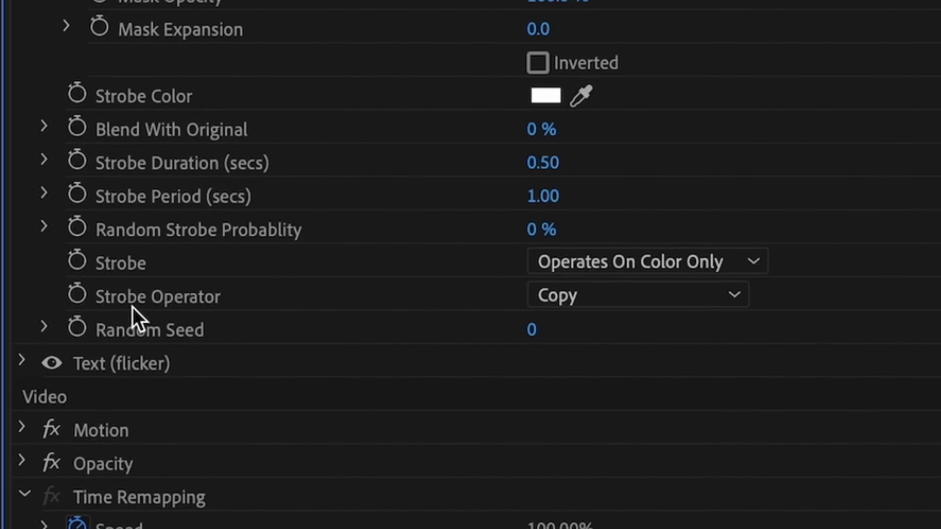
Step: Set the Strobe Operator of the Strobe Light effect to Subtract and preview the flicker
{"action": "left_click", "coordinate": [613, 302]}
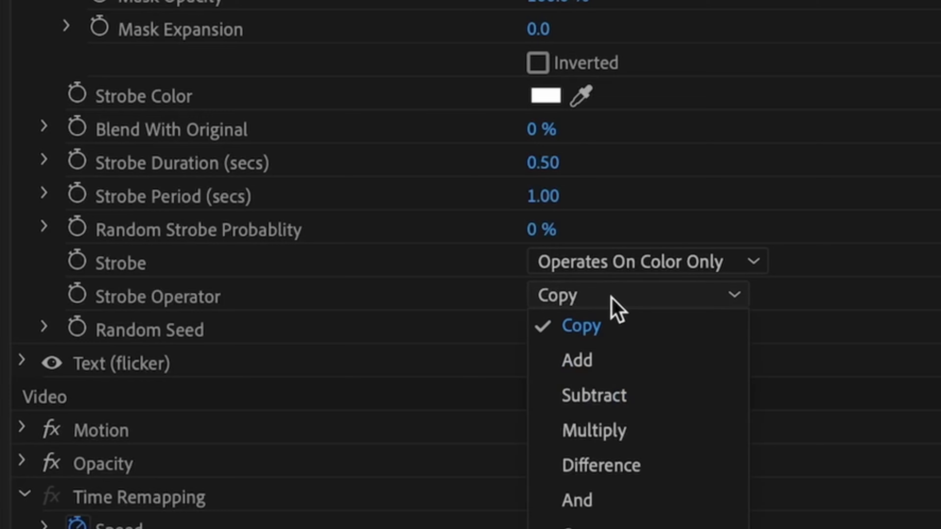
{"action": "left_click", "coordinate": [630, 392]}
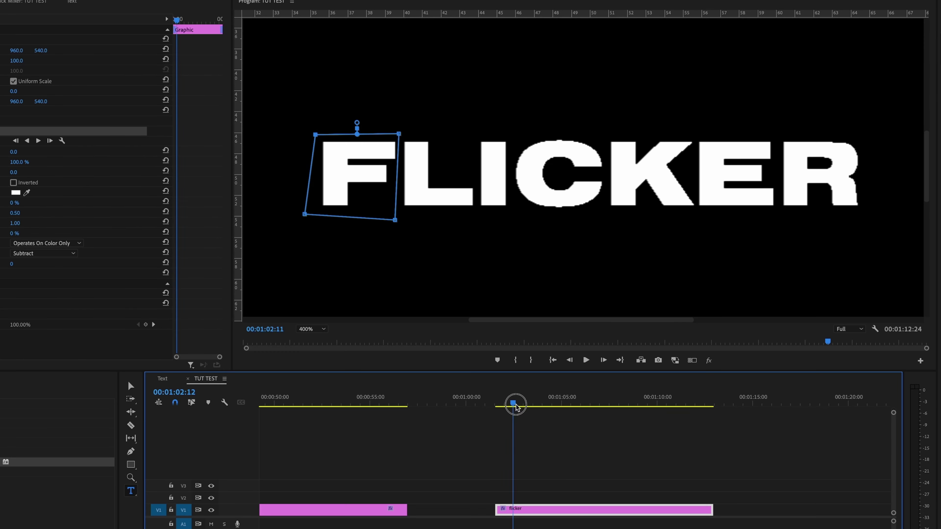
{"action": "left_click_drag", "start_coordinate": [515, 407], "coordinate": [496, 405]}
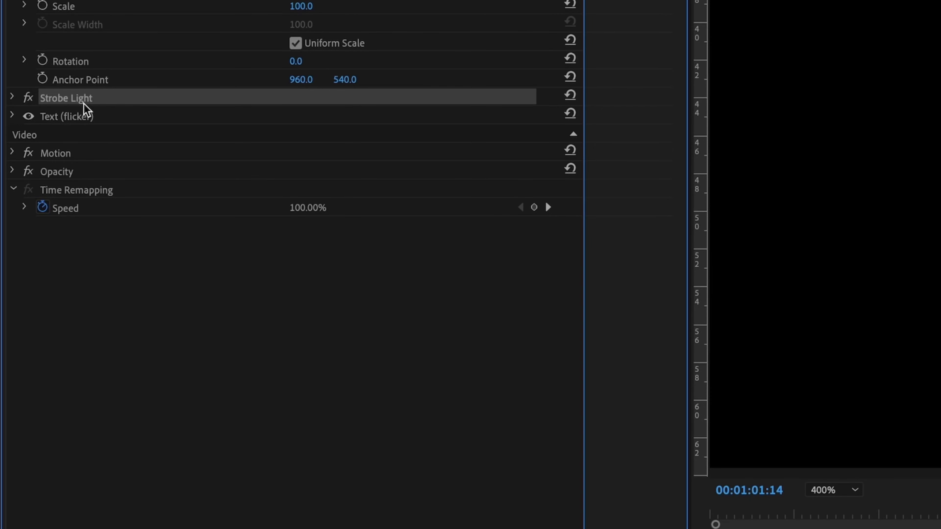
Step: Paste copies of the Strobe Light effect for the remaining letters of the flicker title and preview them
{"action": "key", "text": "ctrl+v"}
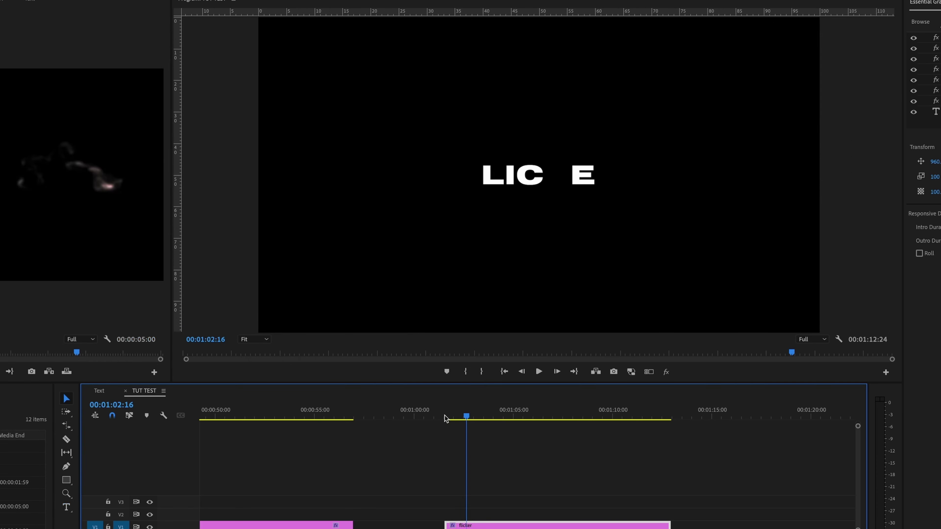
{"action": "mouse_move", "coordinate": [463, 416]}
{"action": "left_mouse_down"}
{"action": "mouse_move", "coordinate": [447, 414]}
{"action": "mouse_move", "coordinate": [463, 415]}
{"action": "left_mouse_up"}
Step: Speed up the flicker clip by shortening it with the Rate Stretch tool, and play back the animation
{"action": "left_click", "coordinate": [67, 426]}
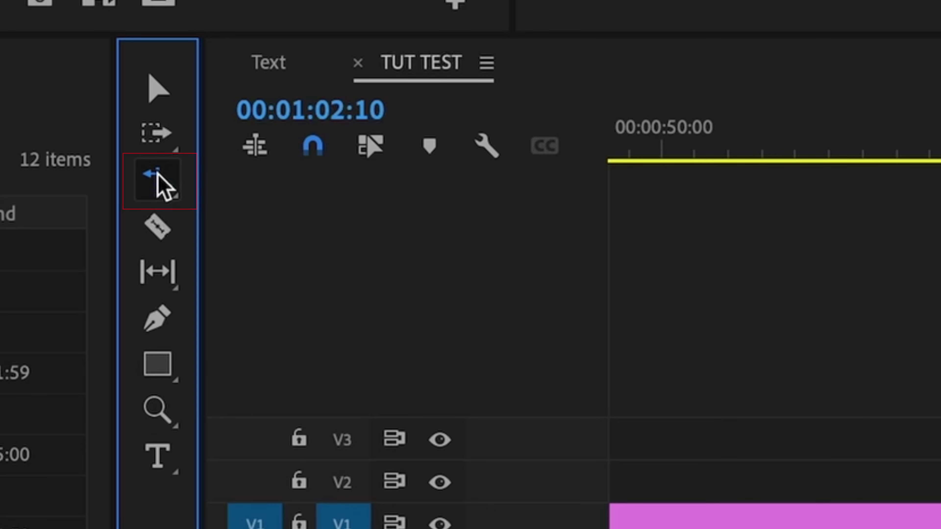
{"action": "left_click_drag", "start_coordinate": [667, 335], "coordinate": [437, 337]}
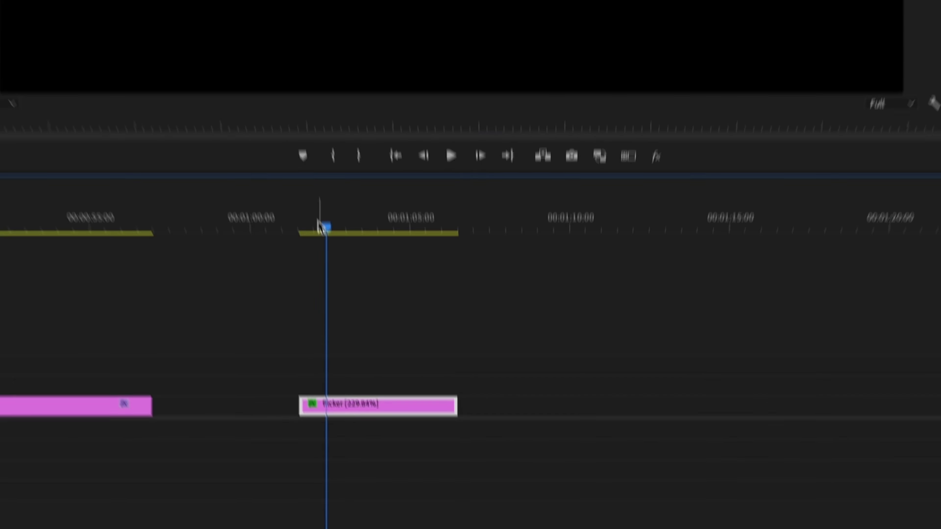
{"action": "left_click", "coordinate": [315, 269]}
{"action": "key", "text": "space"}
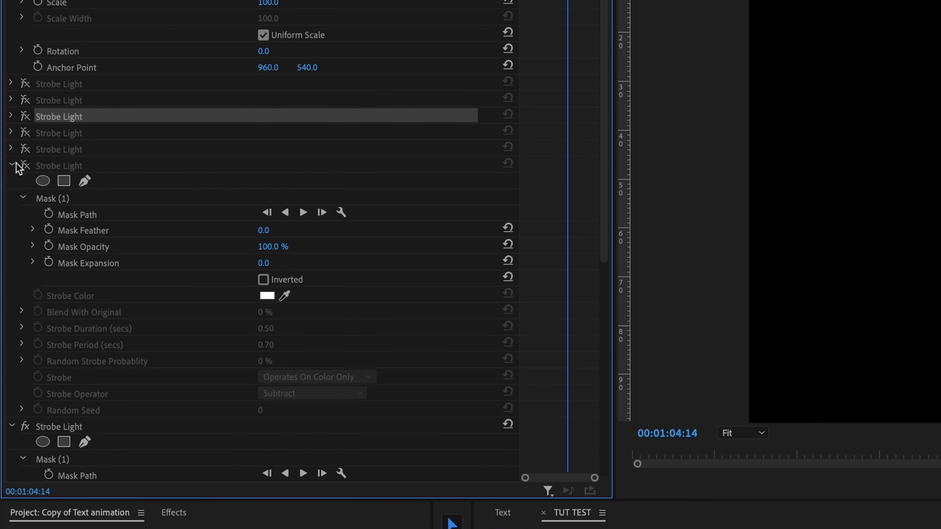
{"action": "left_click", "coordinate": [12, 165]}
{"action": "key", "text": "space"}
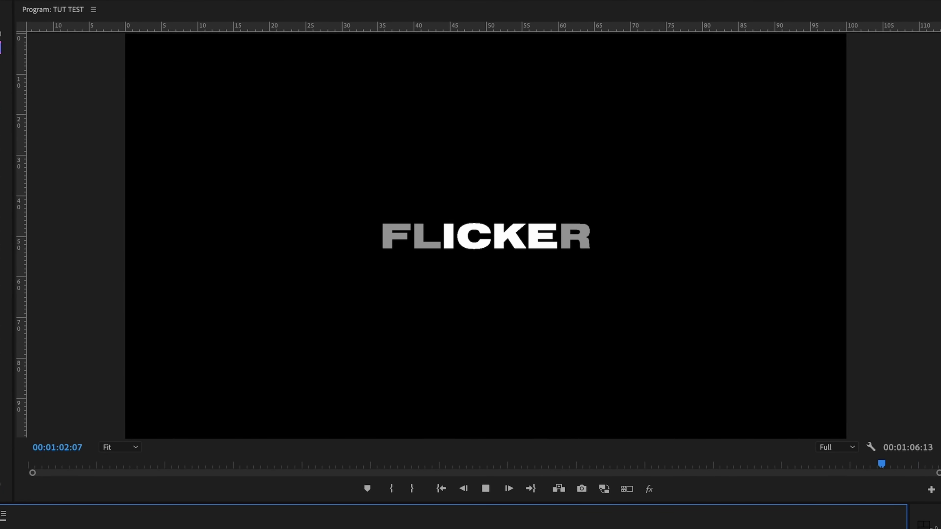
Step: Search the effects for glow and apply VR Glow to the flicker clip
{"action": "left_click", "coordinate": [126, 73]}
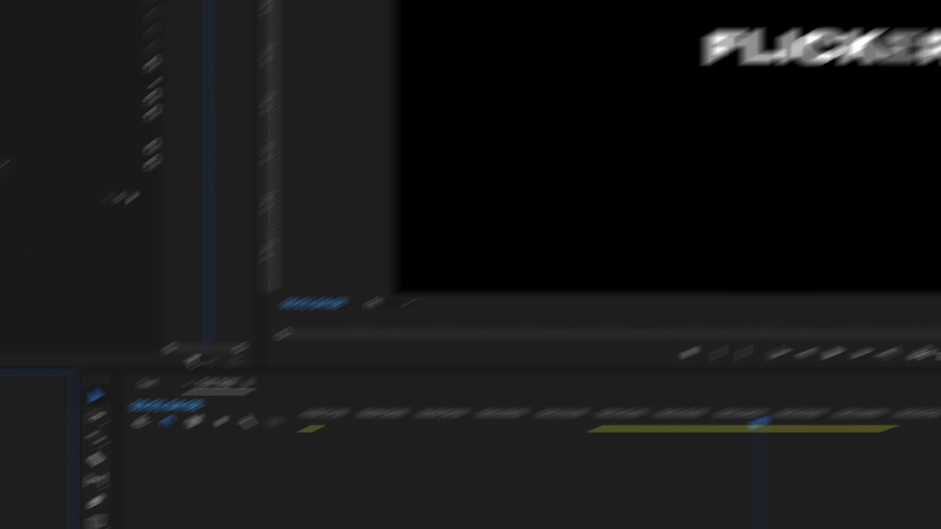
{"action": "type", "text": "g"}
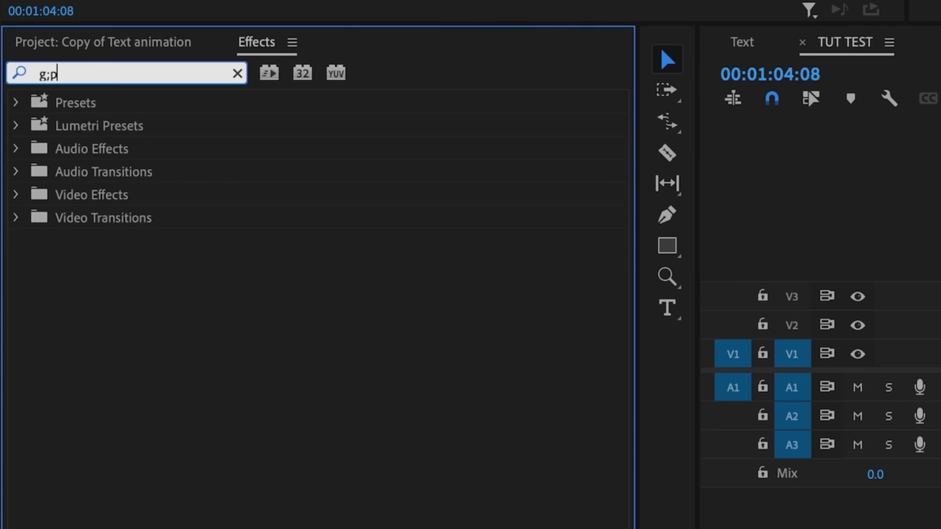
{"action": "type", "text": "low"}
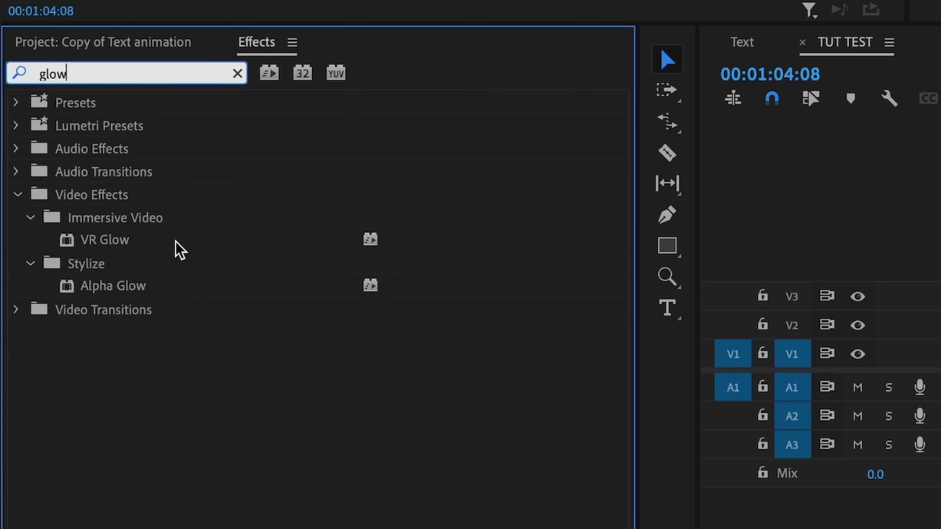
{"action": "left_click_drag", "start_coordinate": [107, 239], "coordinate": [454, 476]}
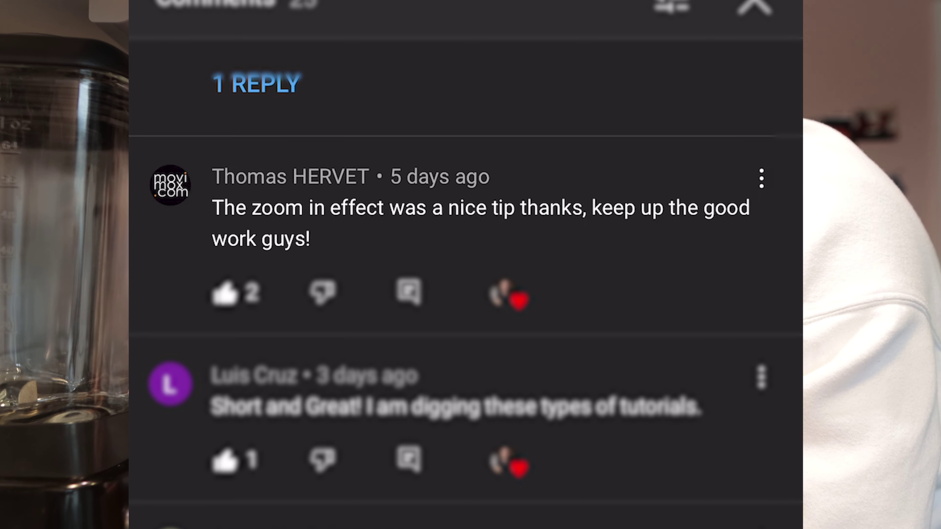
{"action": "scroll", "coordinate": [466, 297], "scroll_direction": "down", "scroll_amount": 2}
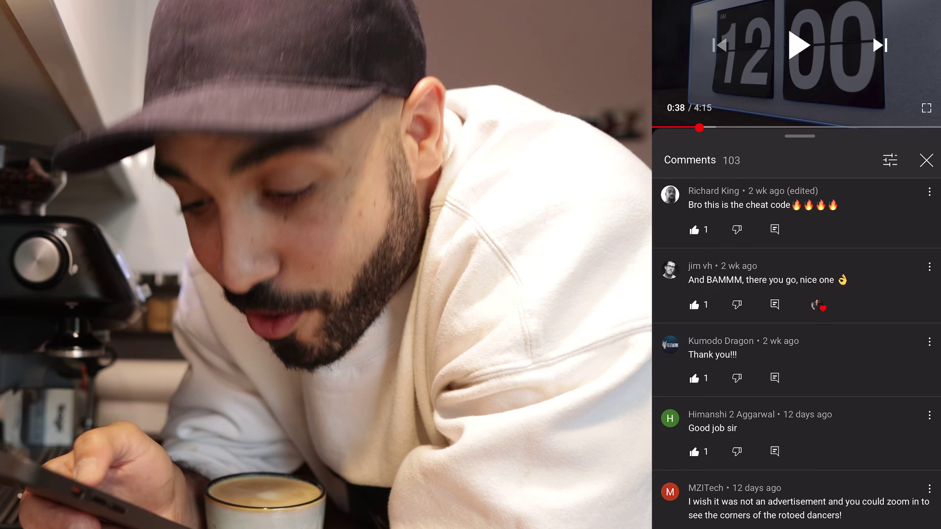
{"action": "scroll", "coordinate": [798, 336], "scroll_direction": "down", "scroll_amount": 5}
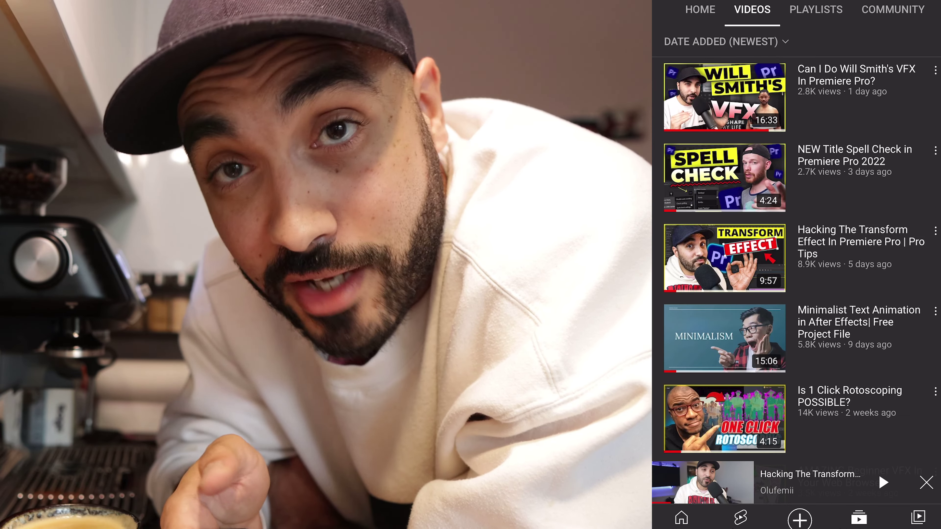
{"action": "scroll", "coordinate": [798, 260], "scroll_direction": "up", "scroll_amount": 1}
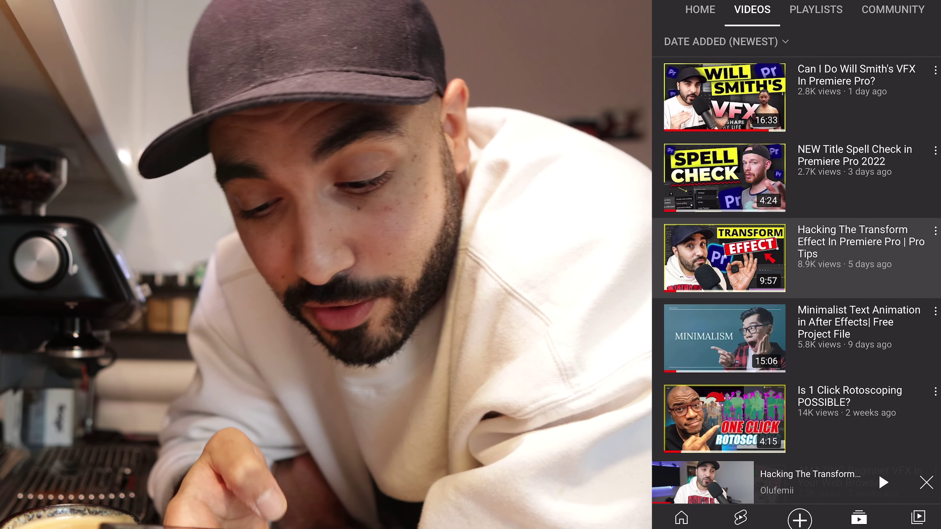